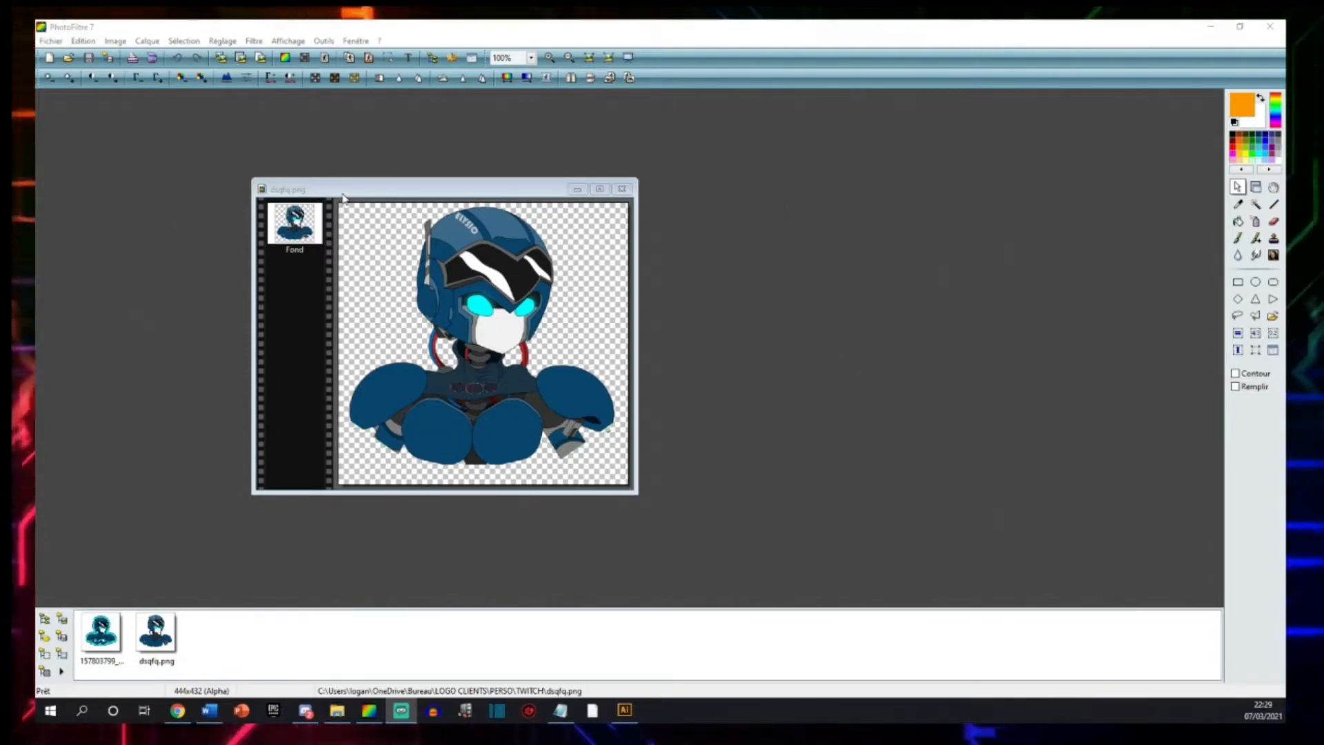
Sample the cyan of the robot's eyes as the transparency colour to cut them out of dsqfq.png.
left_click_drag(367, 190, 371, 248)
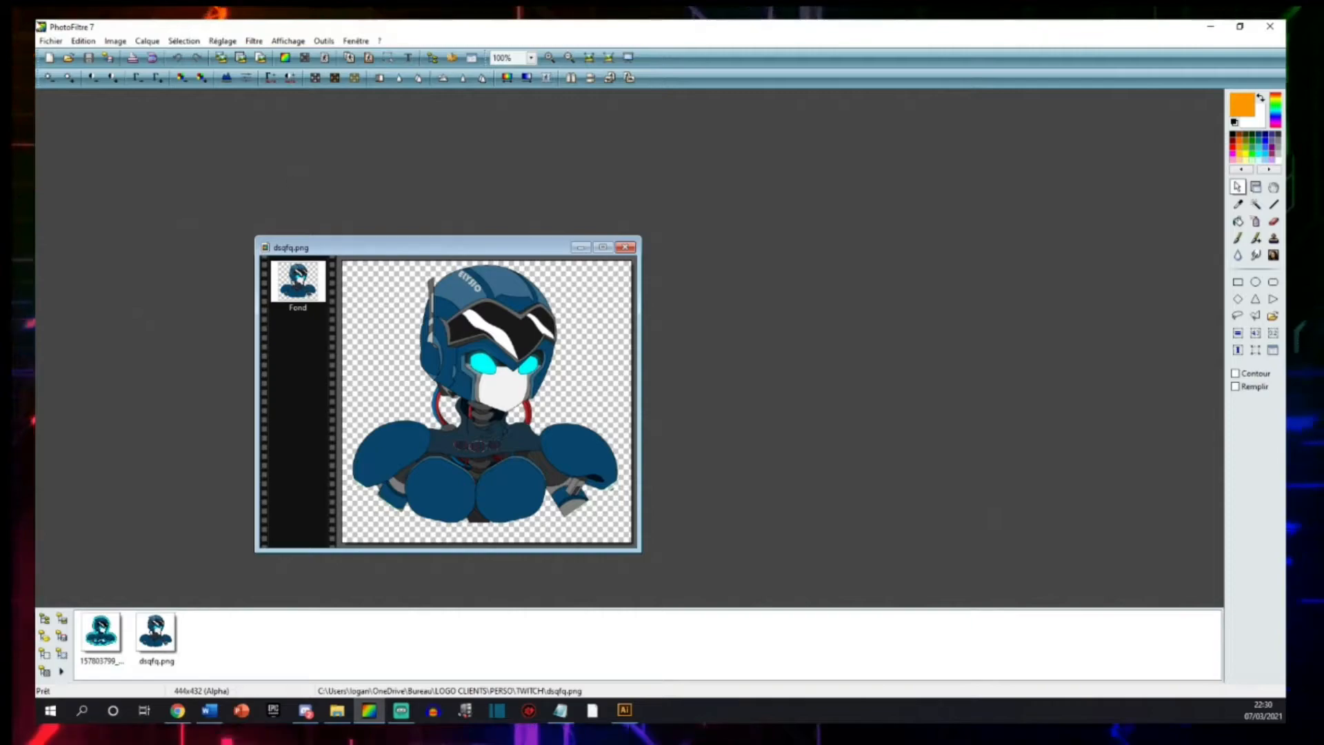
left_click(115, 41)
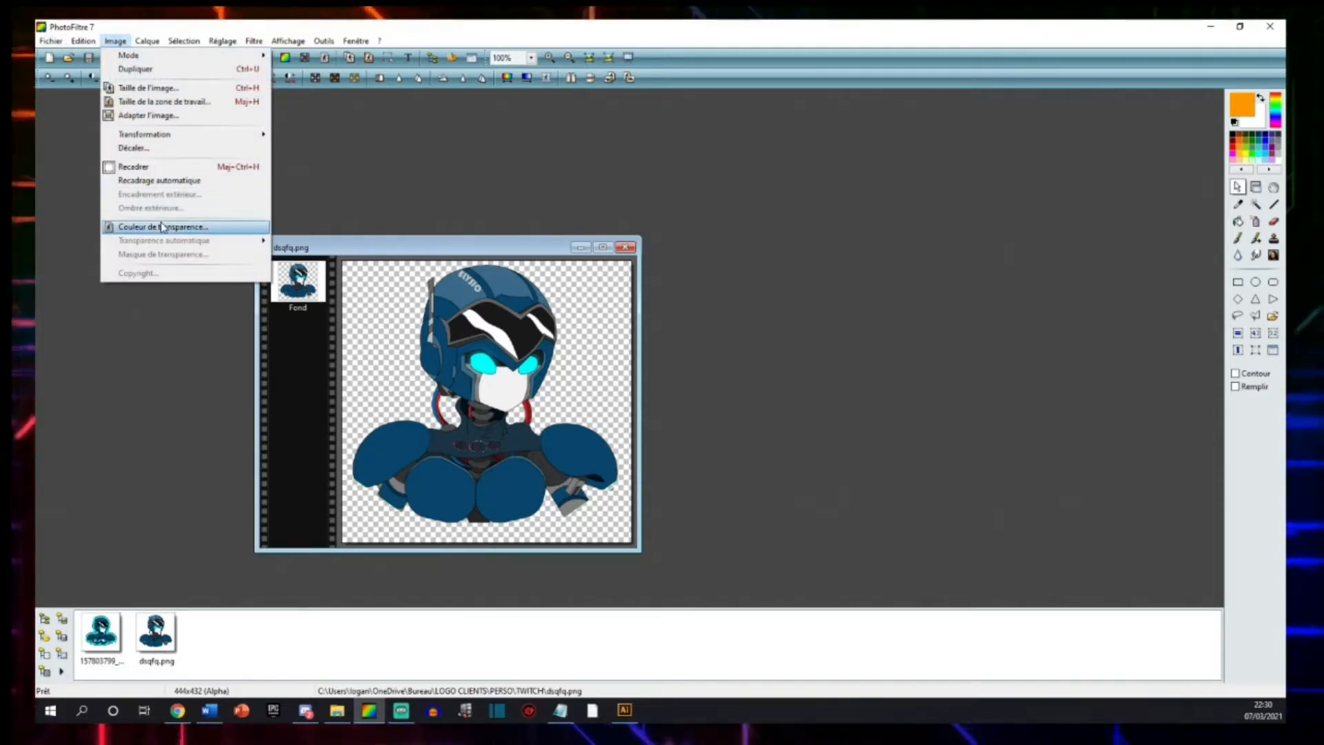
left_click(163, 226)
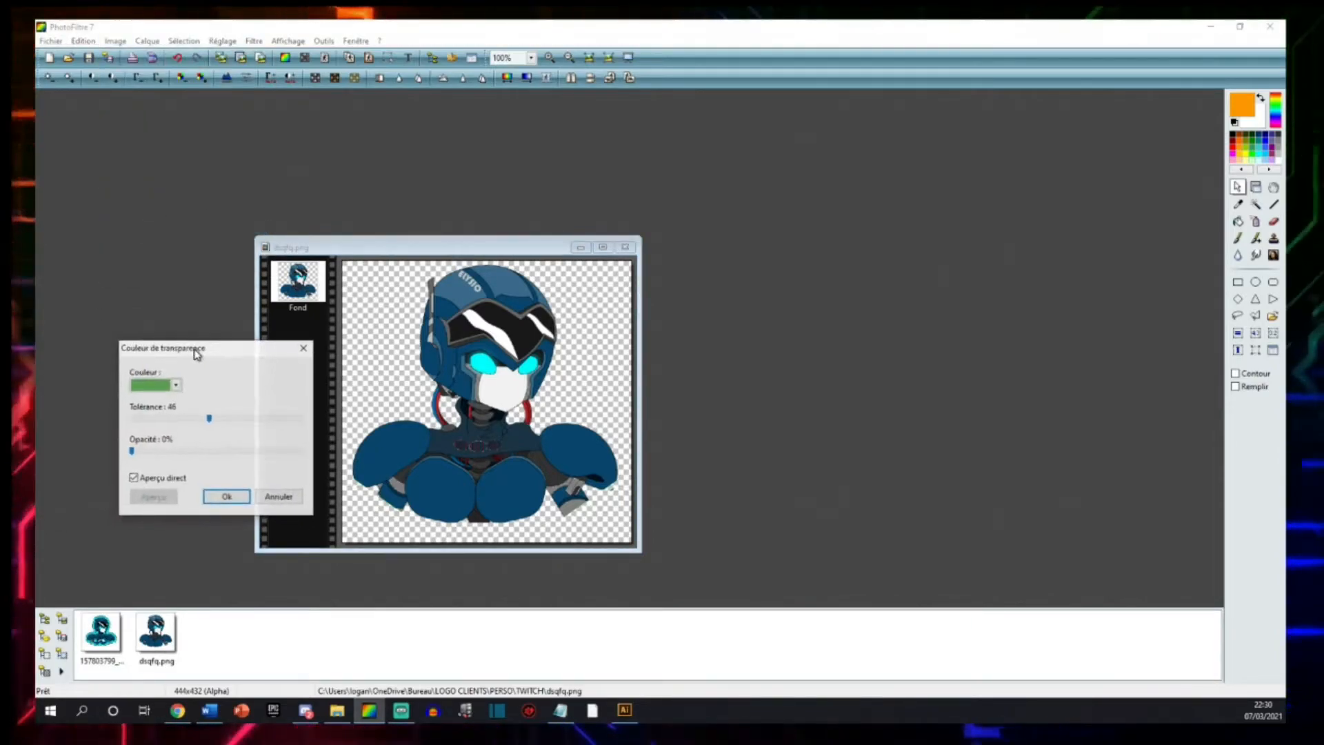
left_click_drag(198, 360, 790, 369)
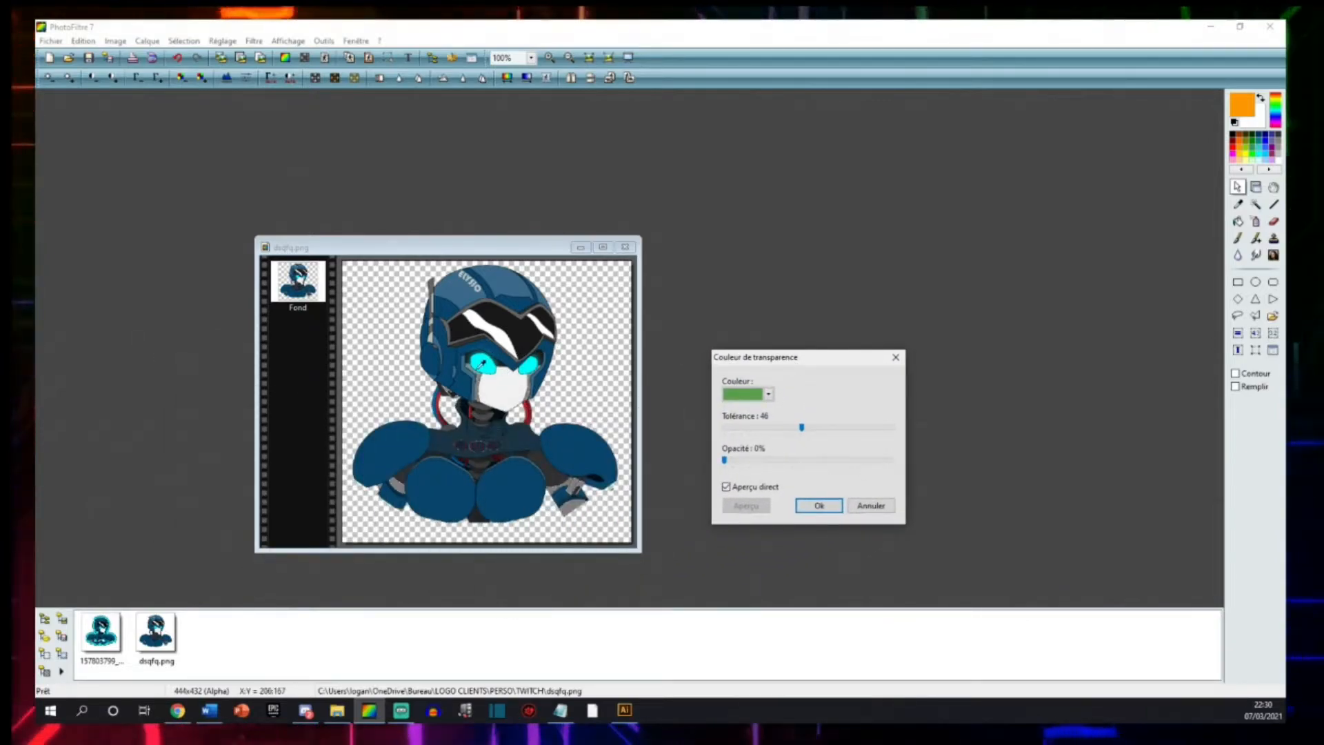
scroll(472, 347, "down", 2)
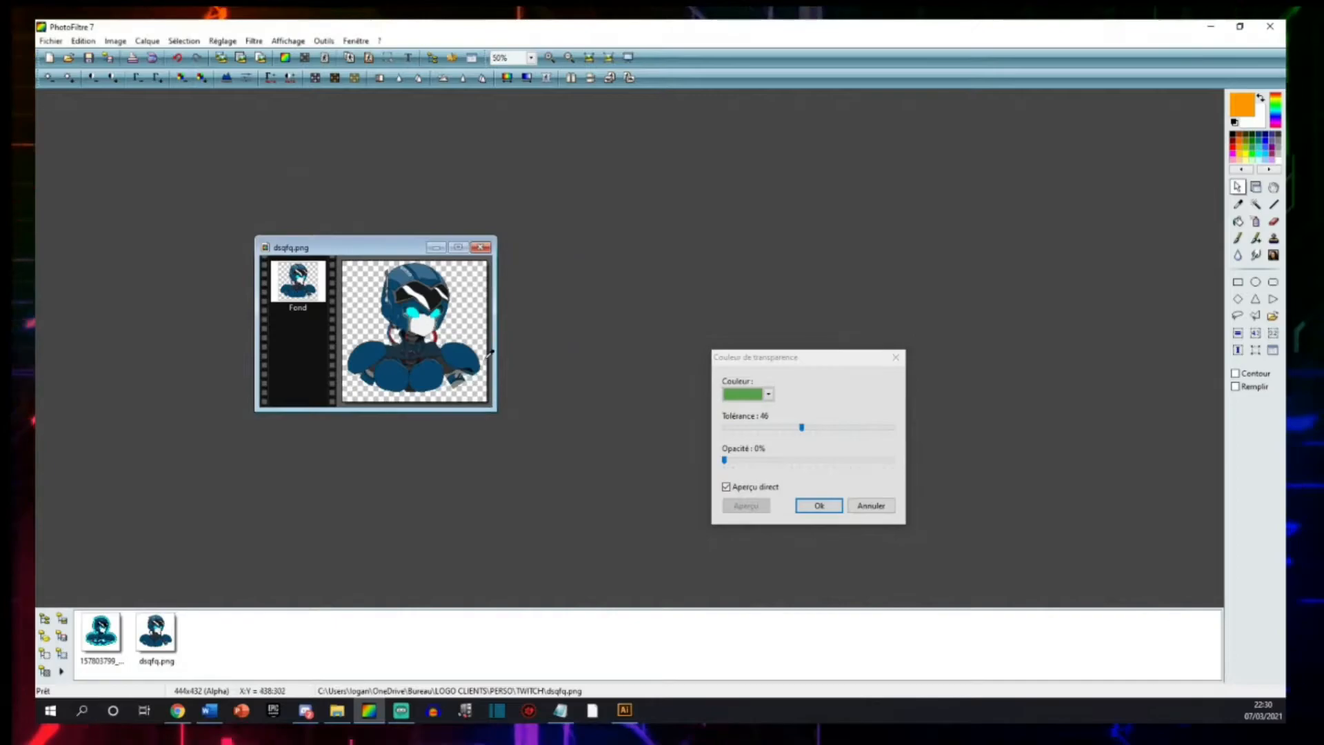
scroll(476, 349, "up", 3)
scroll(489, 351, "down", 1)
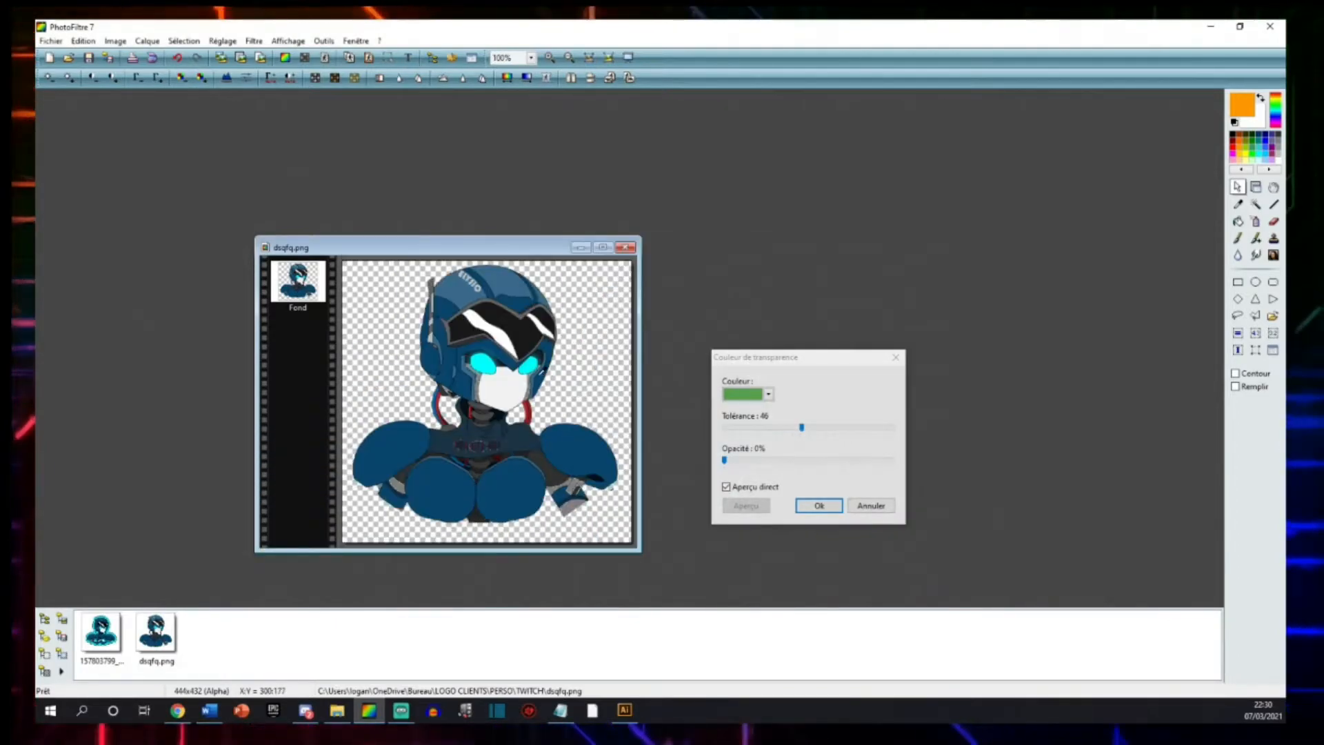
scroll(556, 374, "up", 1)
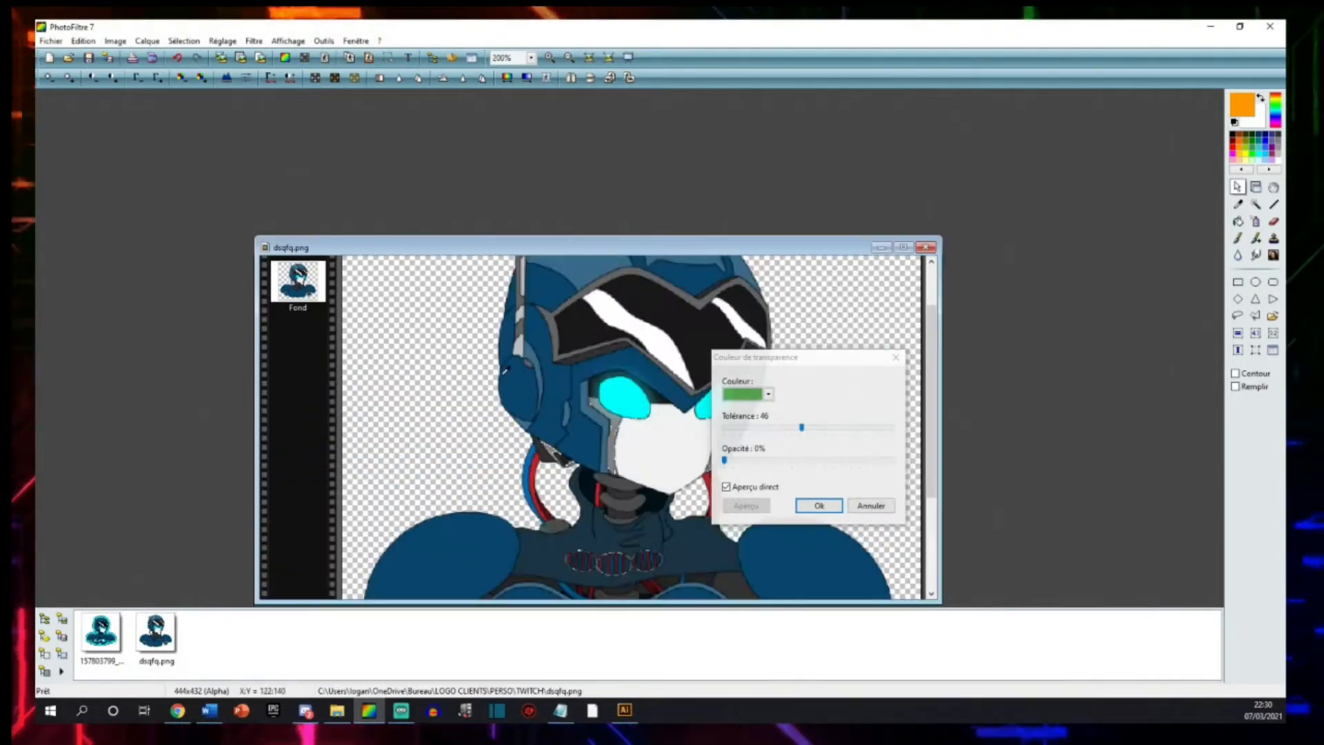
left_click(621, 397)
scroll(607, 400, "down", 2)
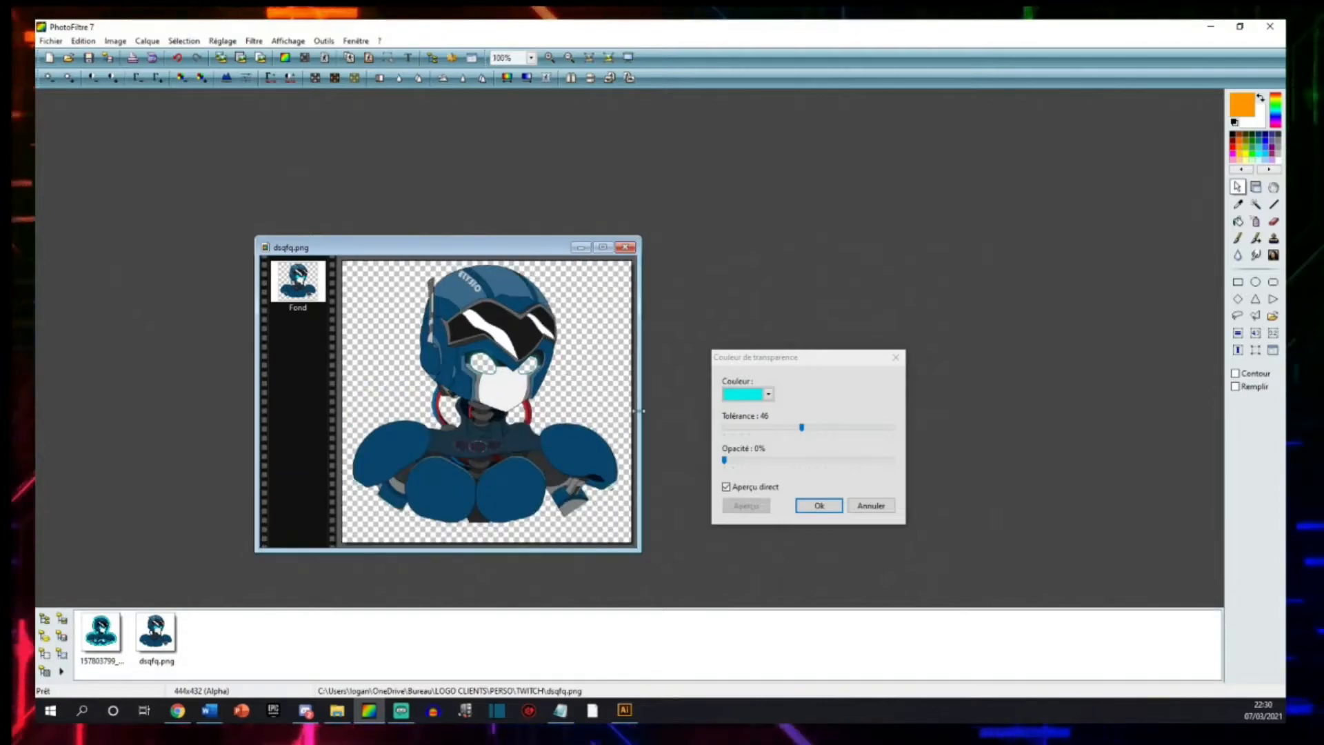
Compare the eyes without and with the direct preview, inspect their edges up close, and apply the cyan transparency colour.
left_click_drag(795, 365, 821, 358)
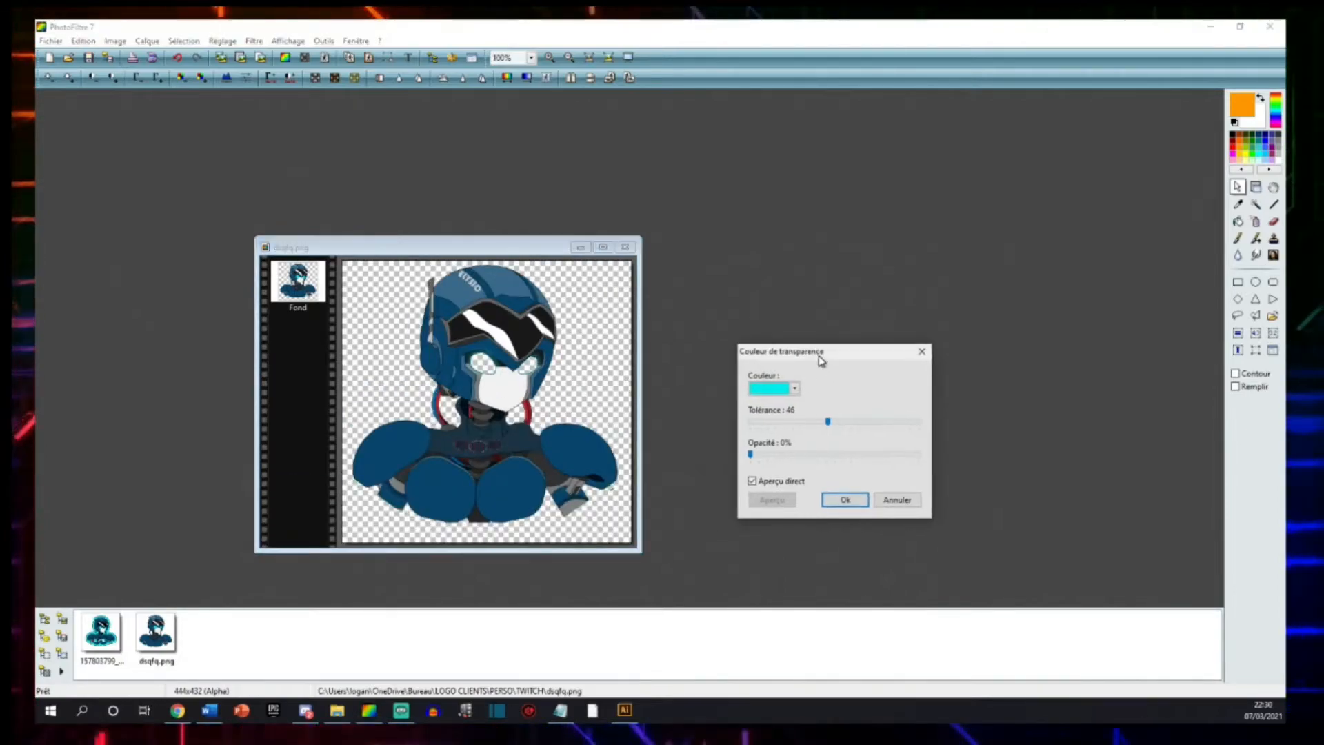
left_click(753, 481)
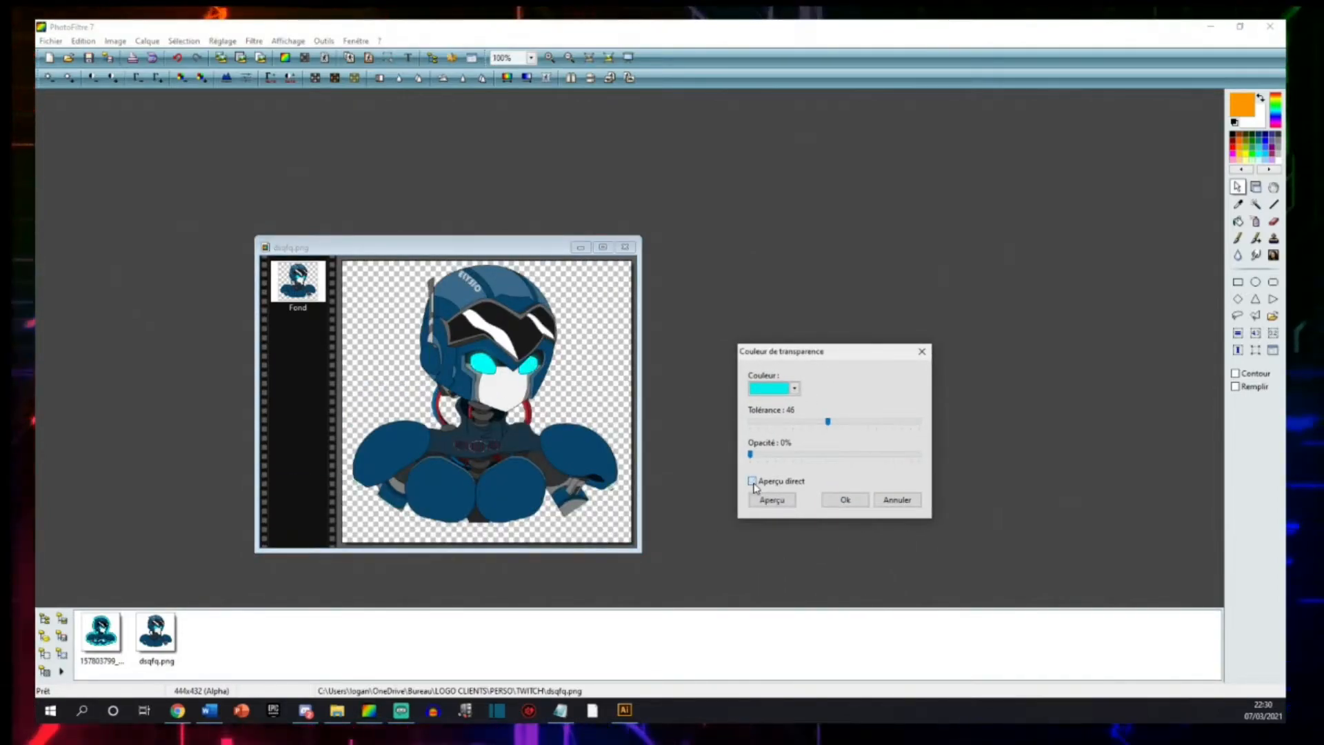
left_click(753, 482)
scroll(679, 391, "up", 3)
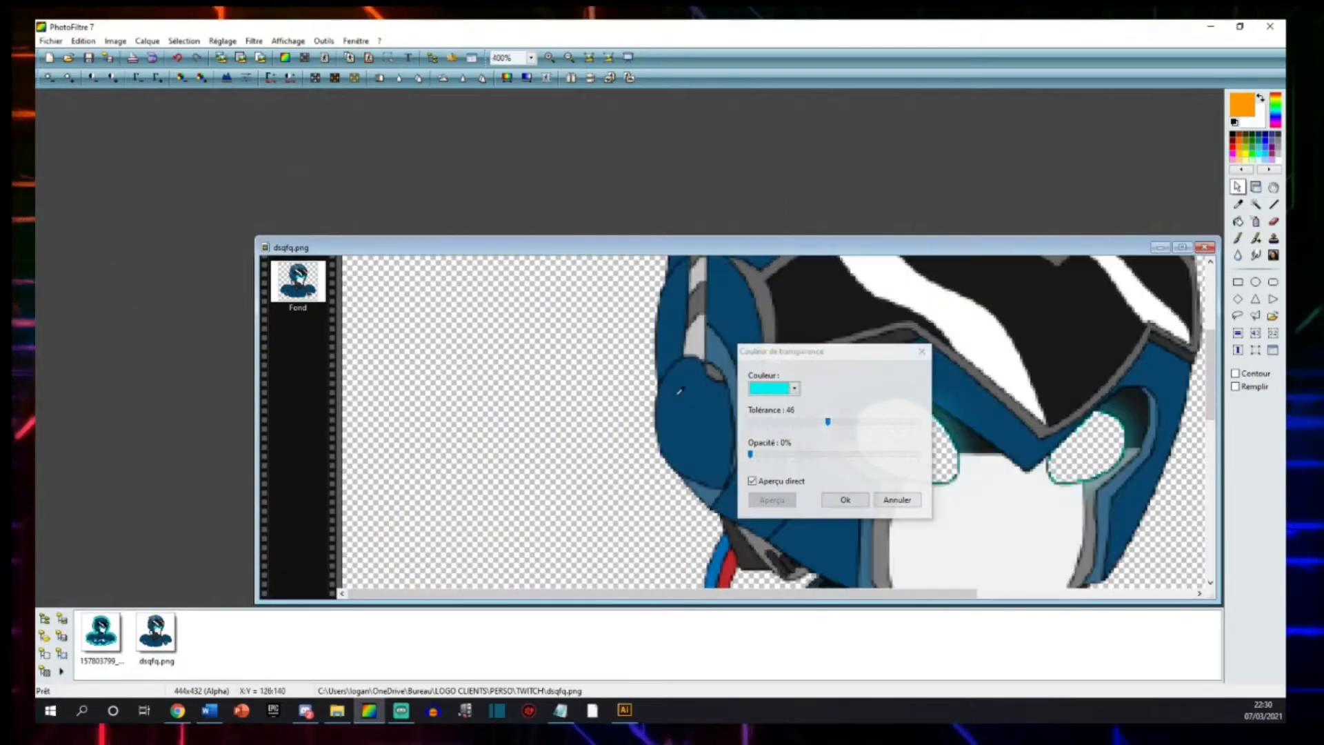
scroll(683, 407, "down", 2)
scroll(673, 407, "up", 2)
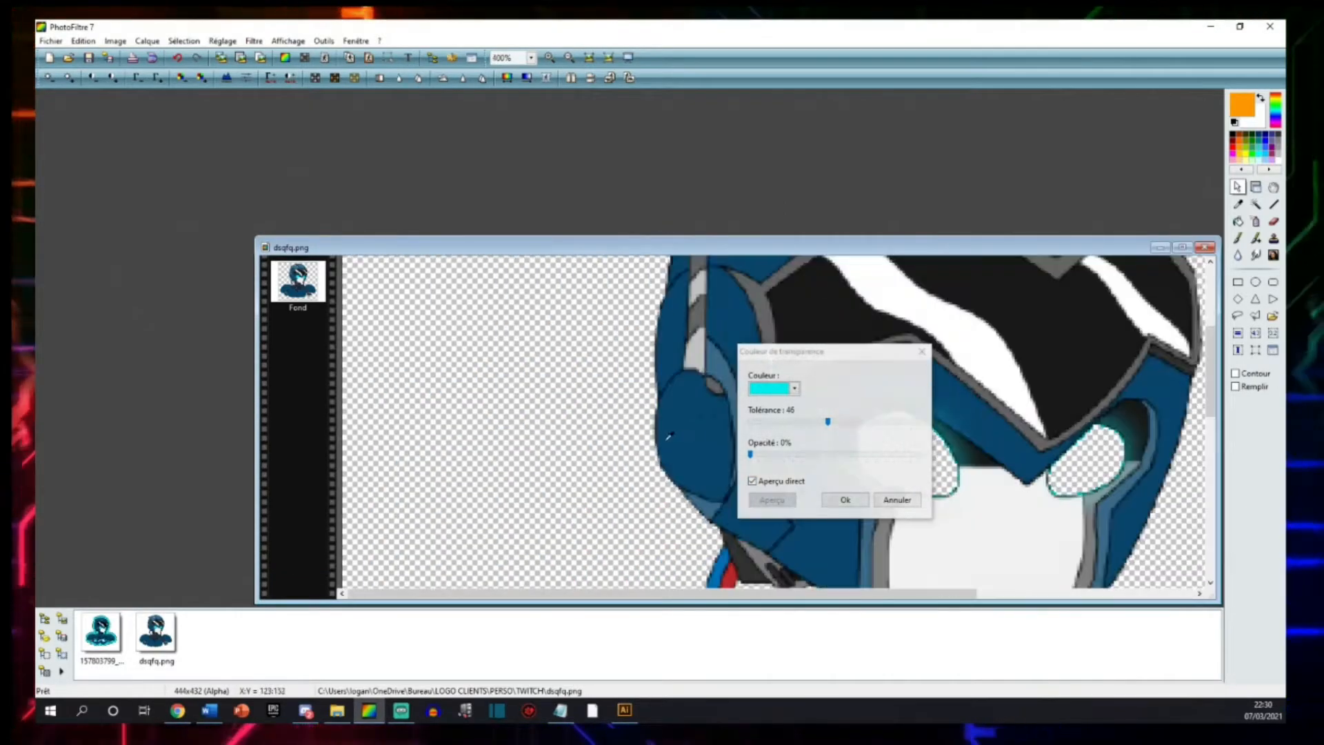
scroll(707, 418, "down", 2)
scroll(658, 261, "up", 2)
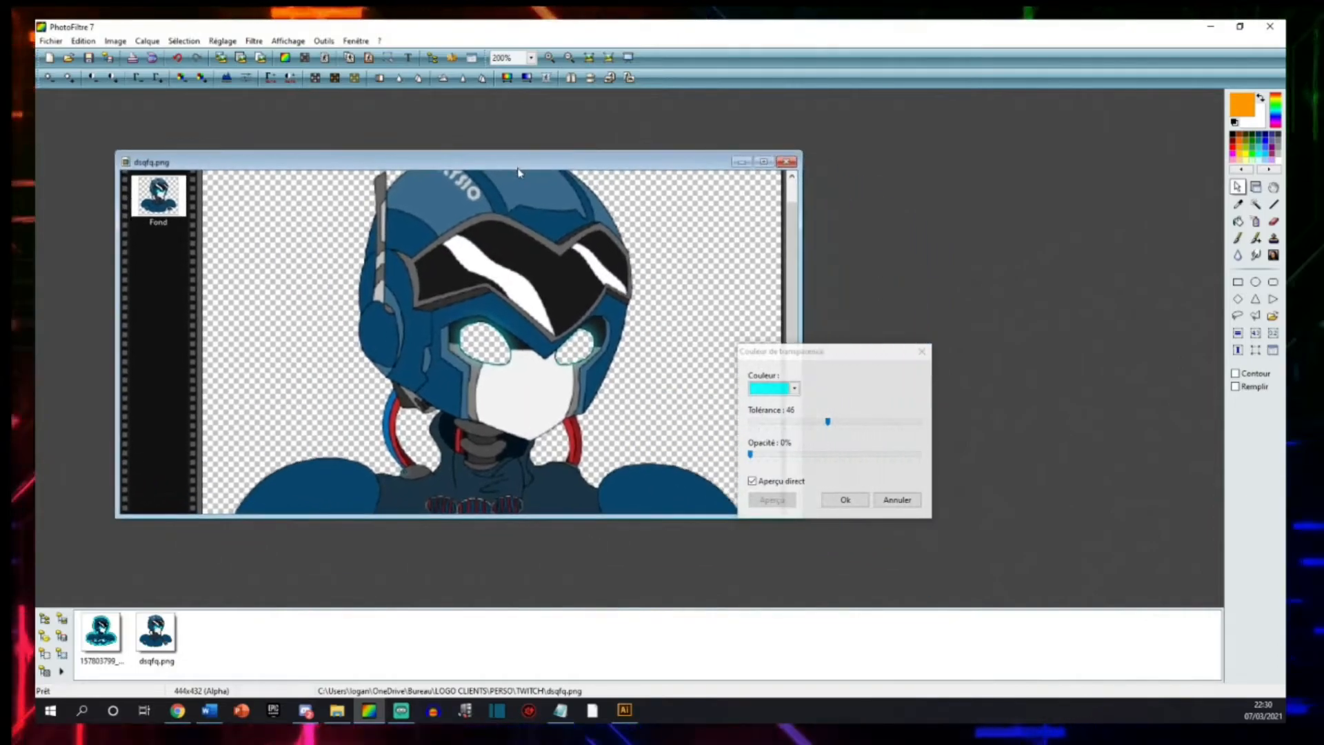
scroll(668, 299, "up", 3)
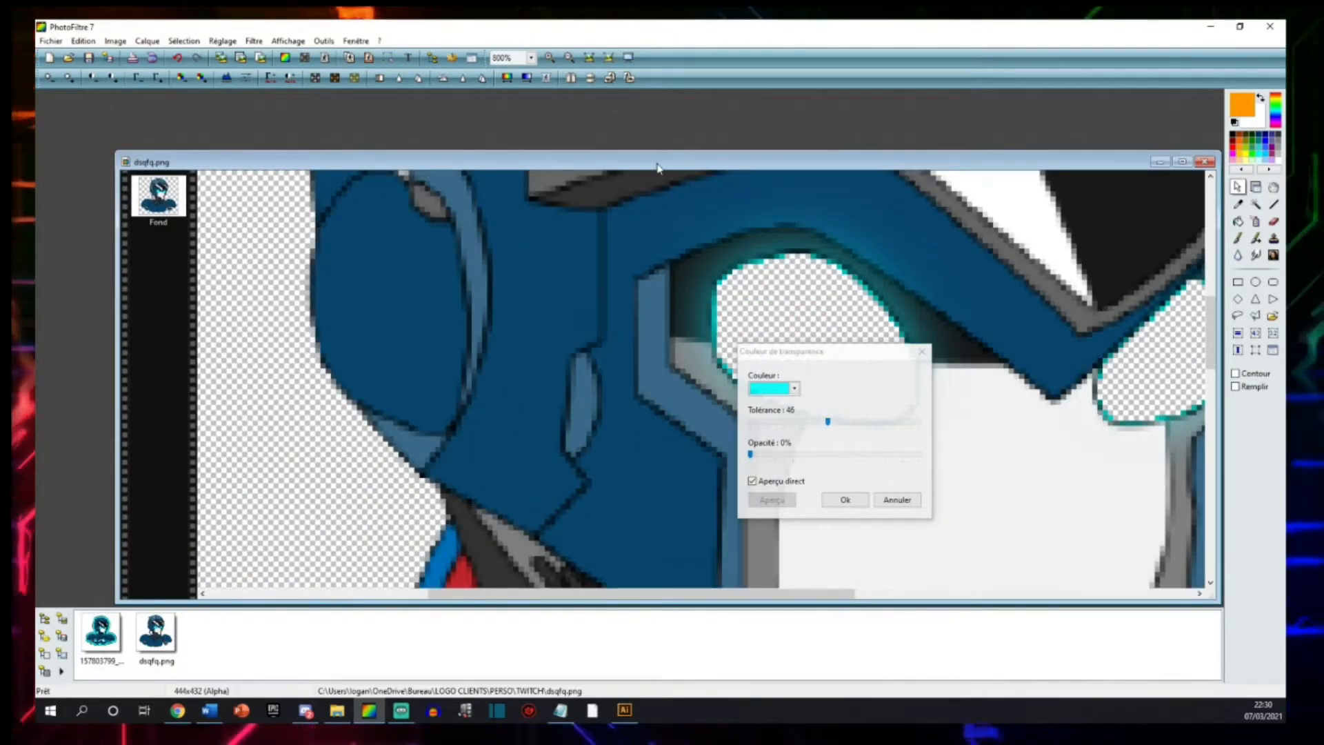
left_click_drag(658, 167, 597, 124)
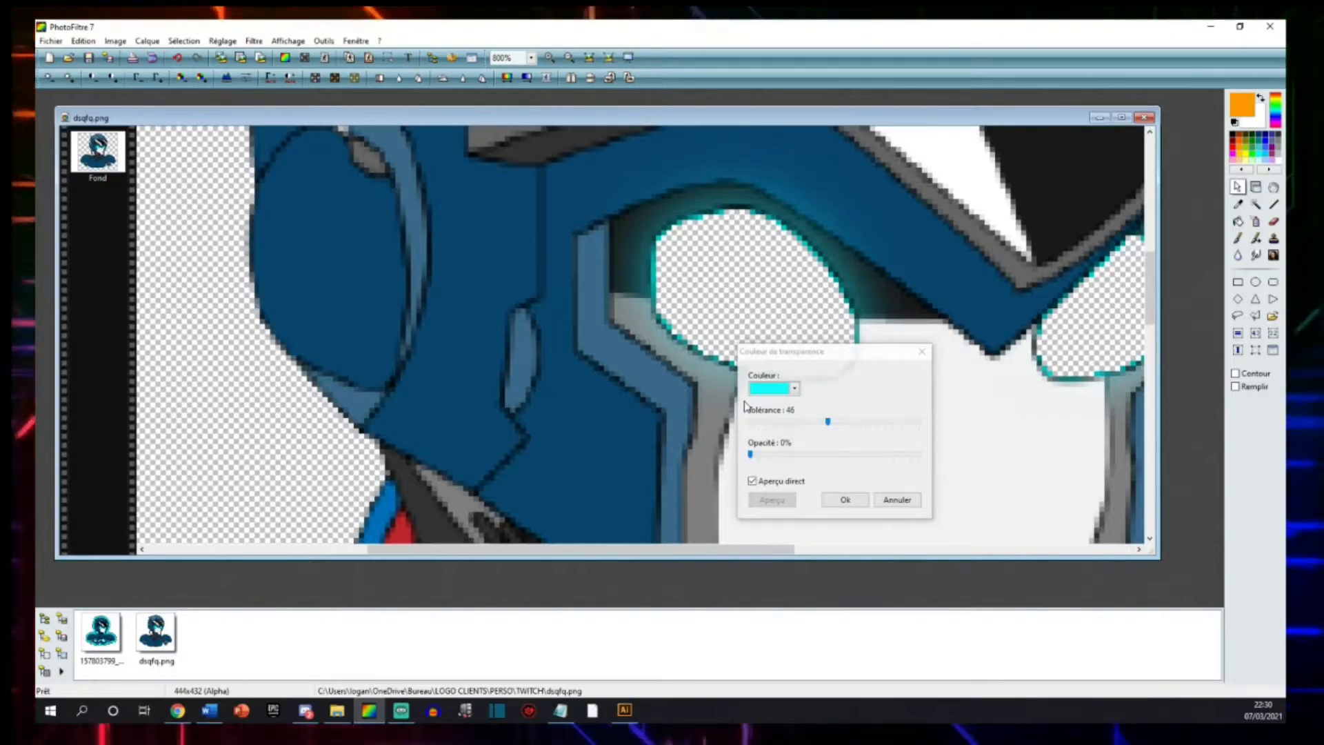
left_click(843, 500)
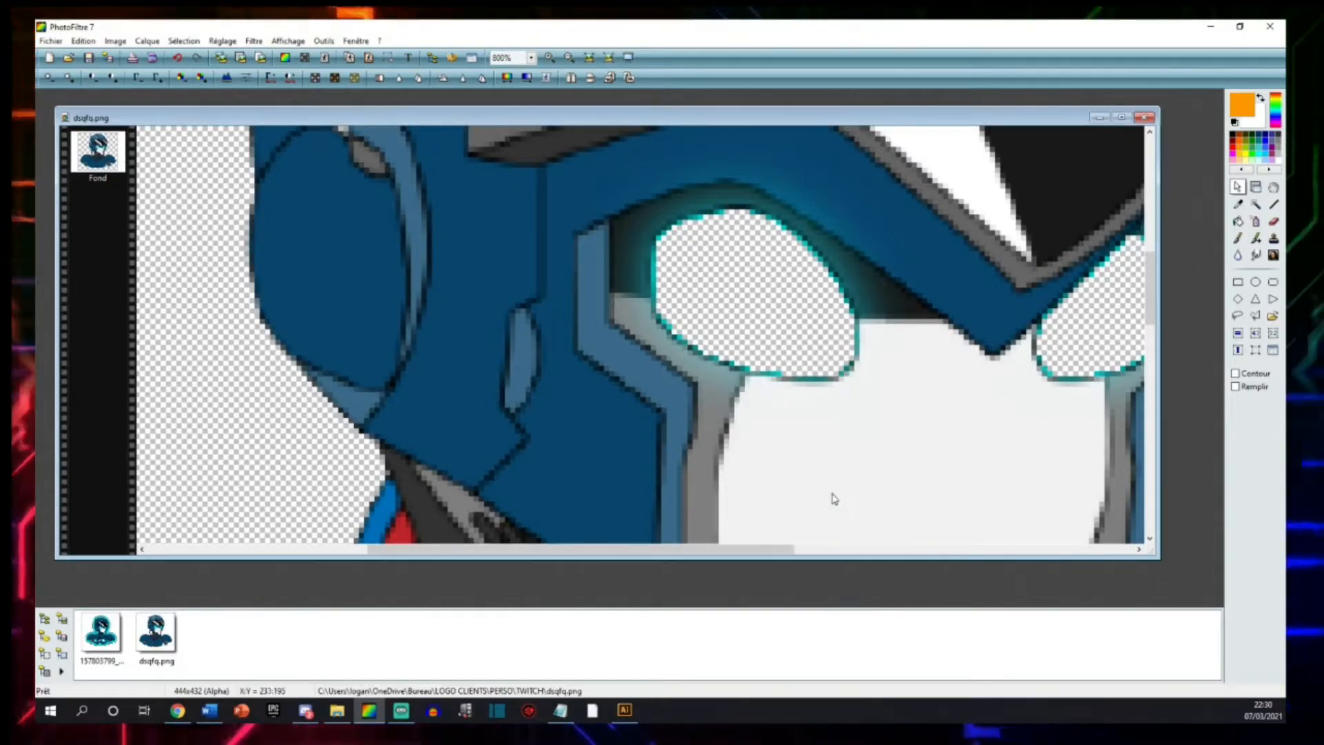
Make the teal pixels left around the eye openings transparent with a second transparency colour.
left_click(115, 42)
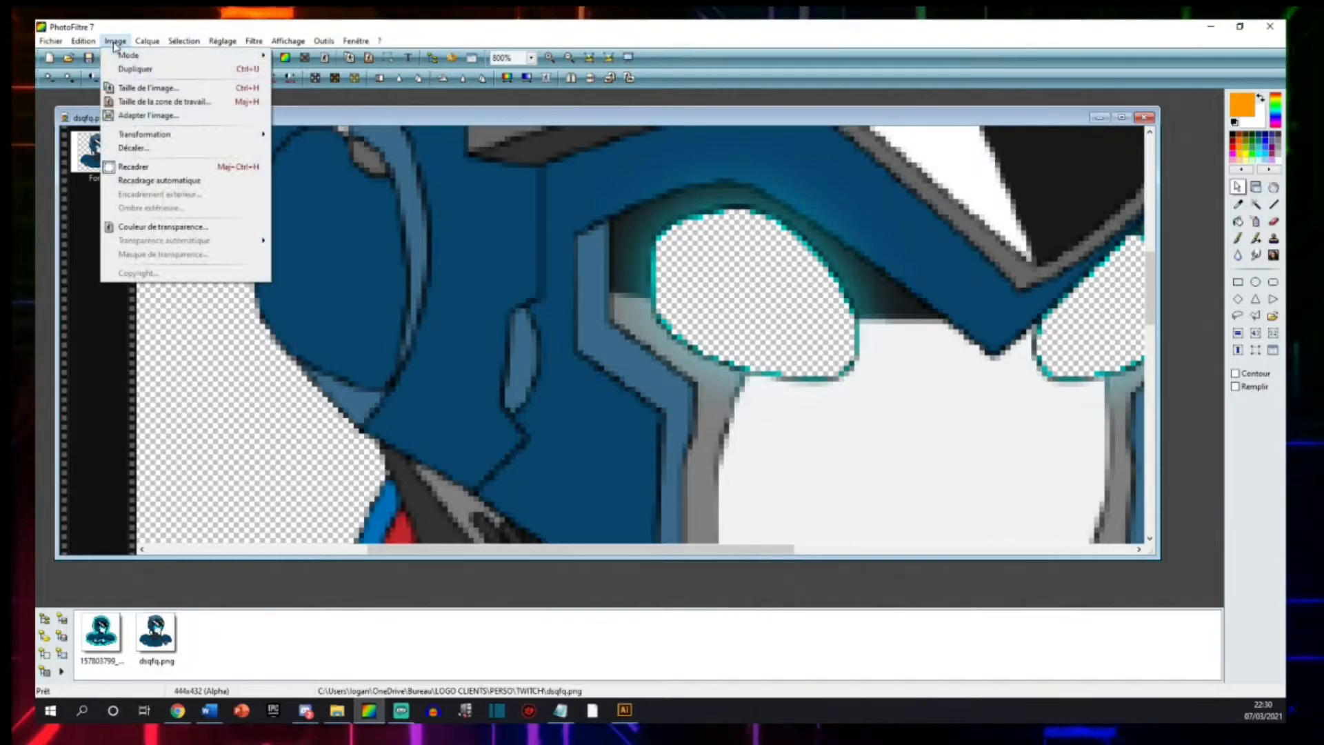
left_click(176, 227)
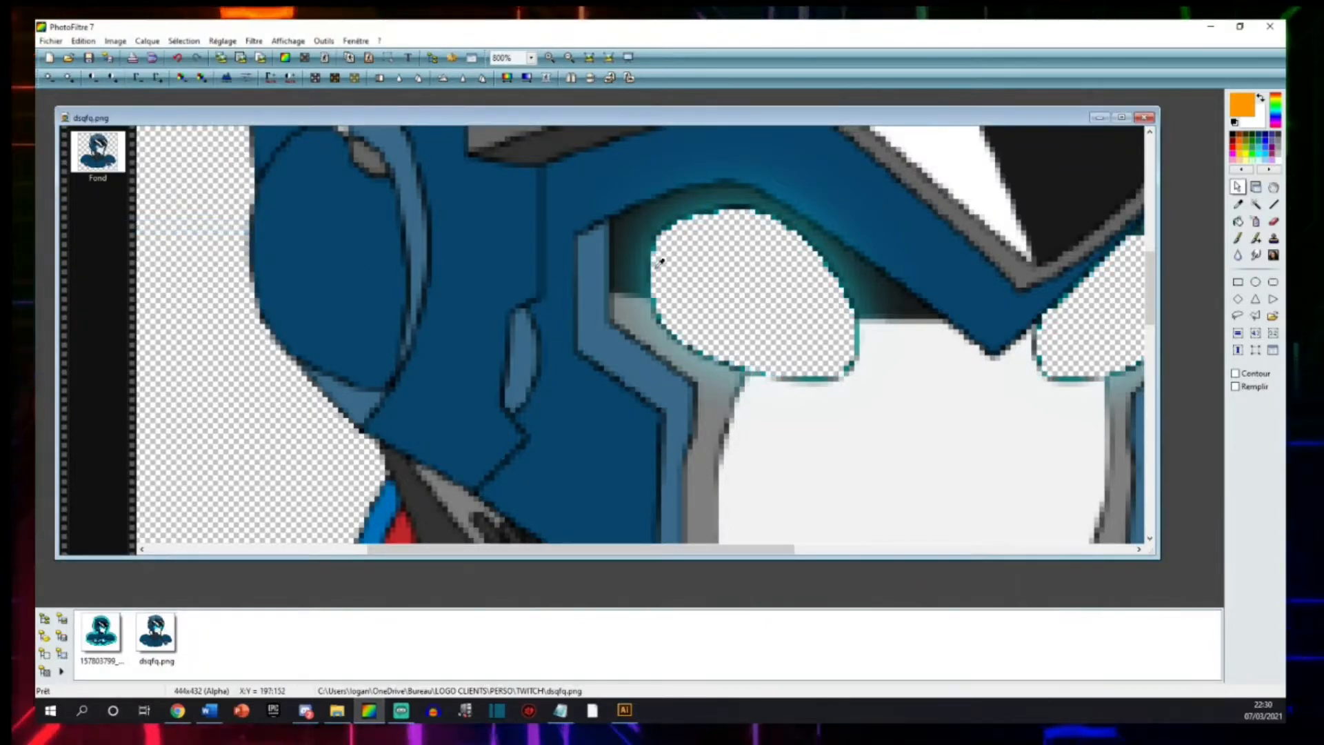
left_click_drag(245, 382, 419, 382)
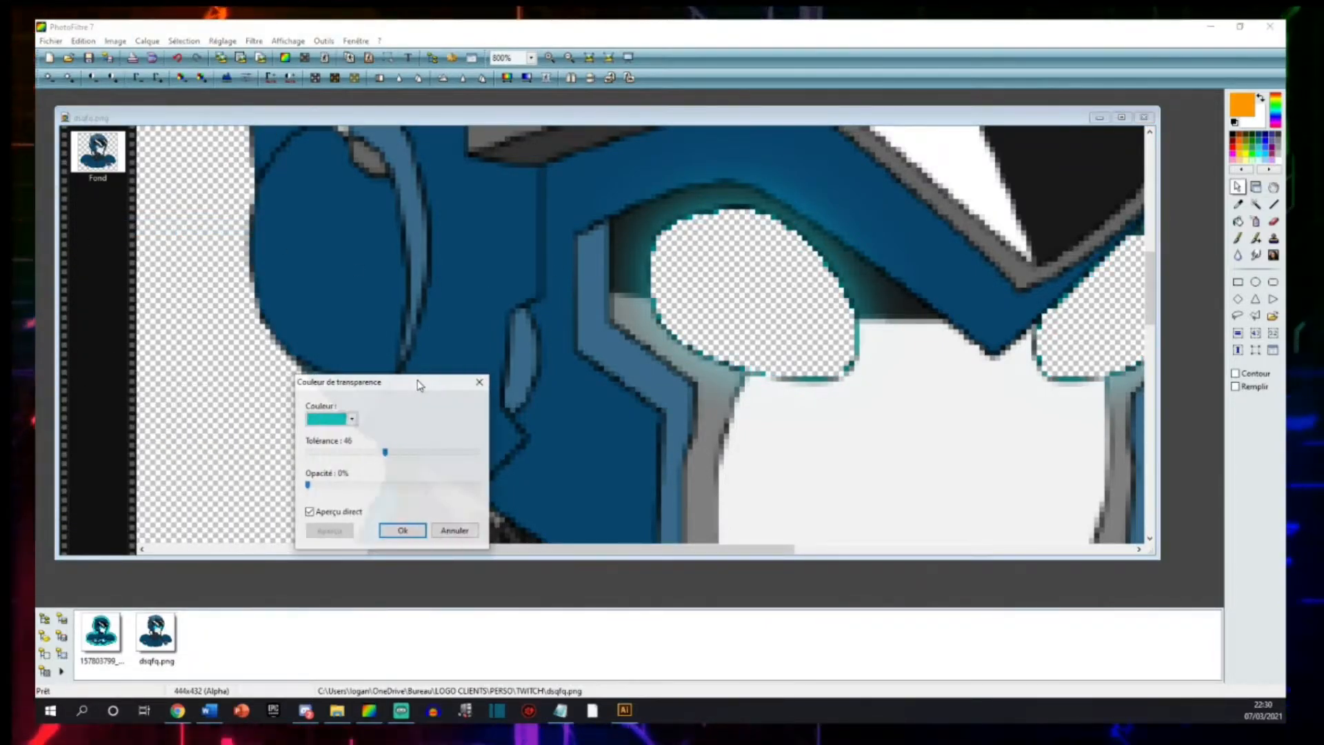
left_click(406, 532)
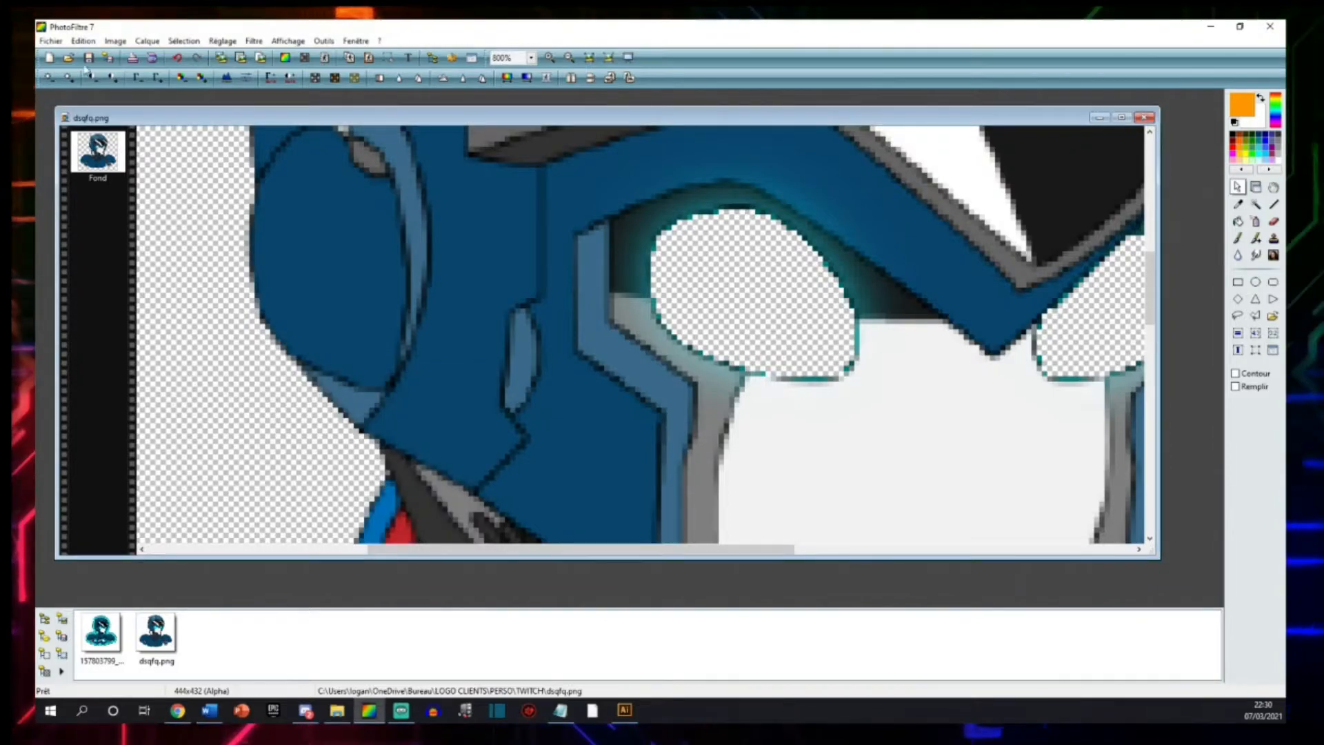
Apply a third transparency colour sampled from the remaining dark teal edge of the eye nearest the mask.
left_click(110, 41)
left_click(176, 227)
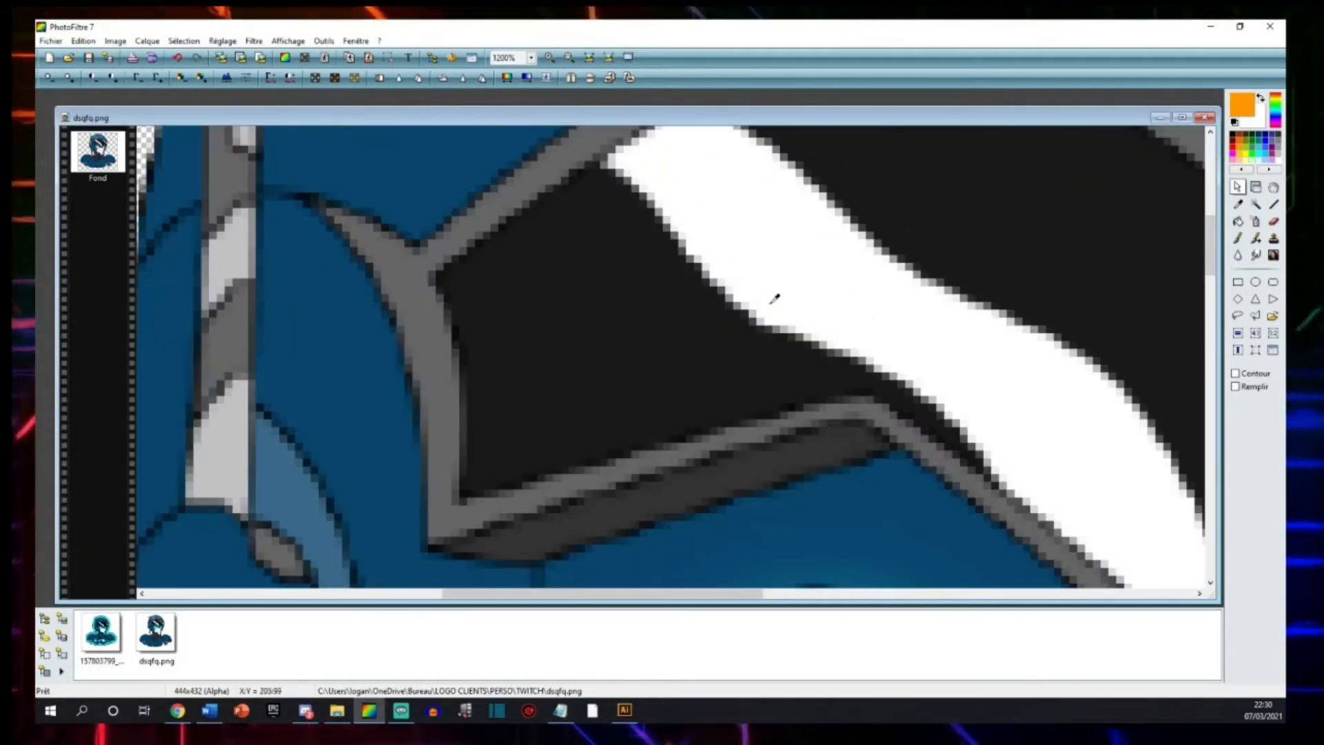
scroll(775, 296, "down", 2)
scroll(690, 469, "up", 2)
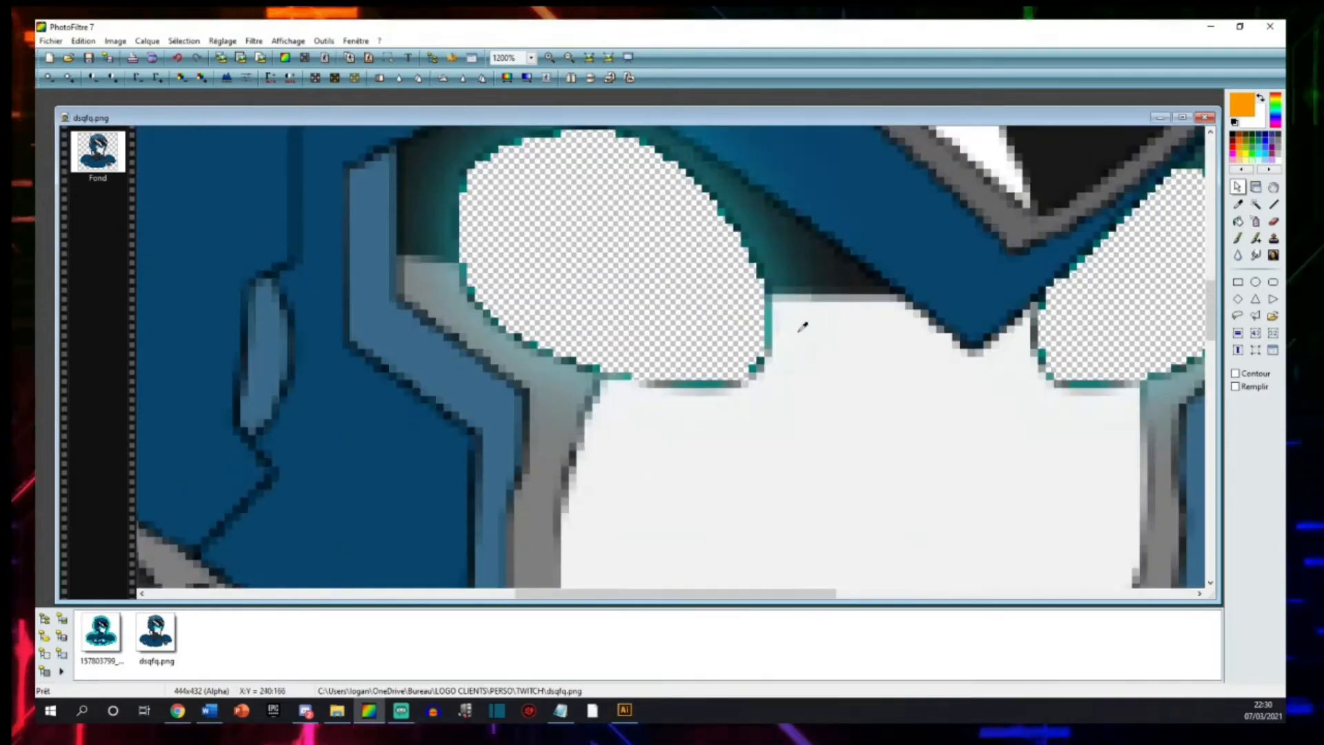
scroll(803, 327, "up", 1)
left_click(641, 358)
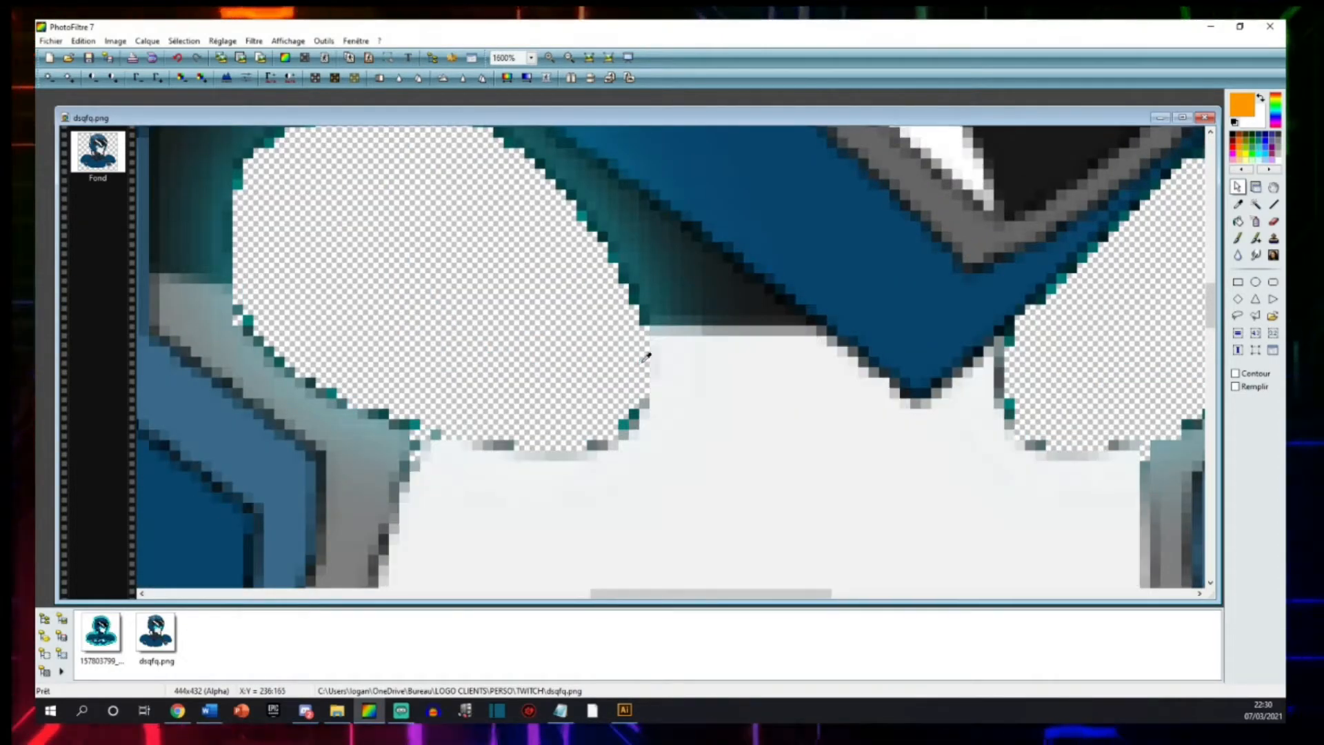
scroll(360, 323, "down", 6)
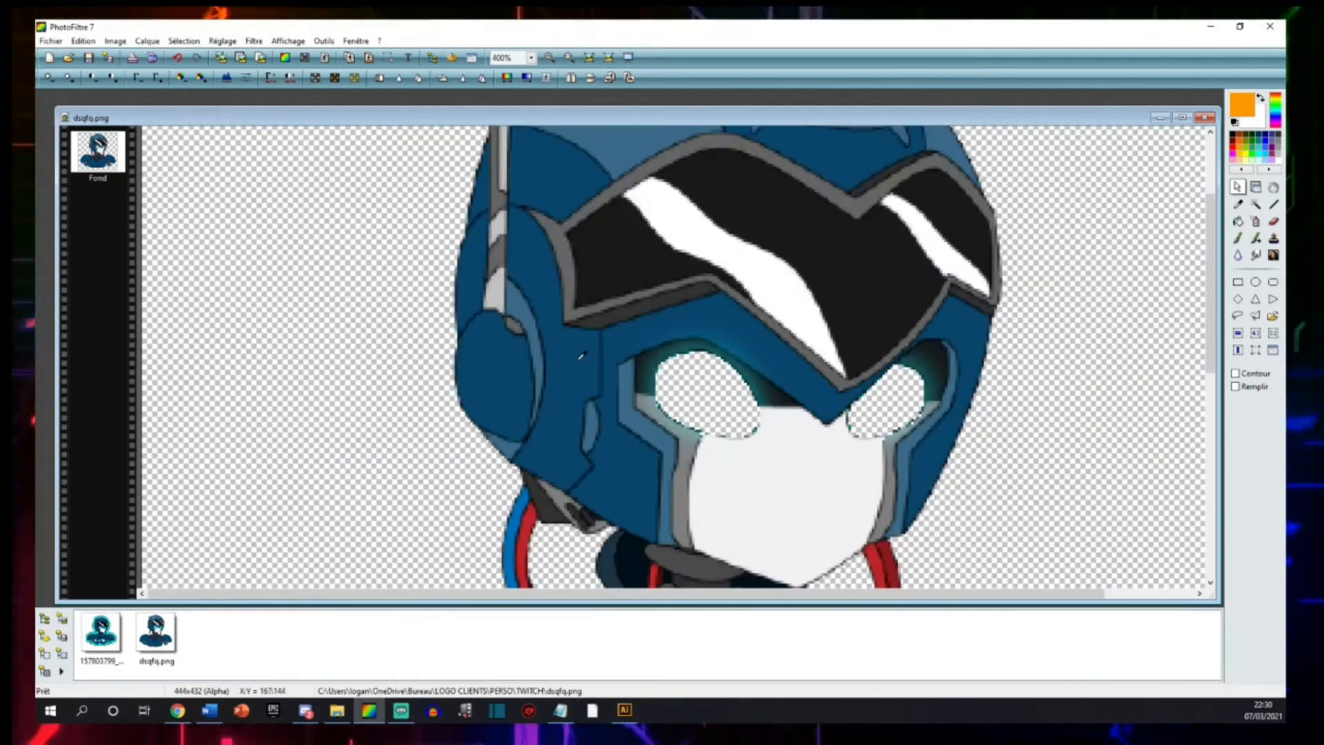
scroll(600, 343, "down", 1)
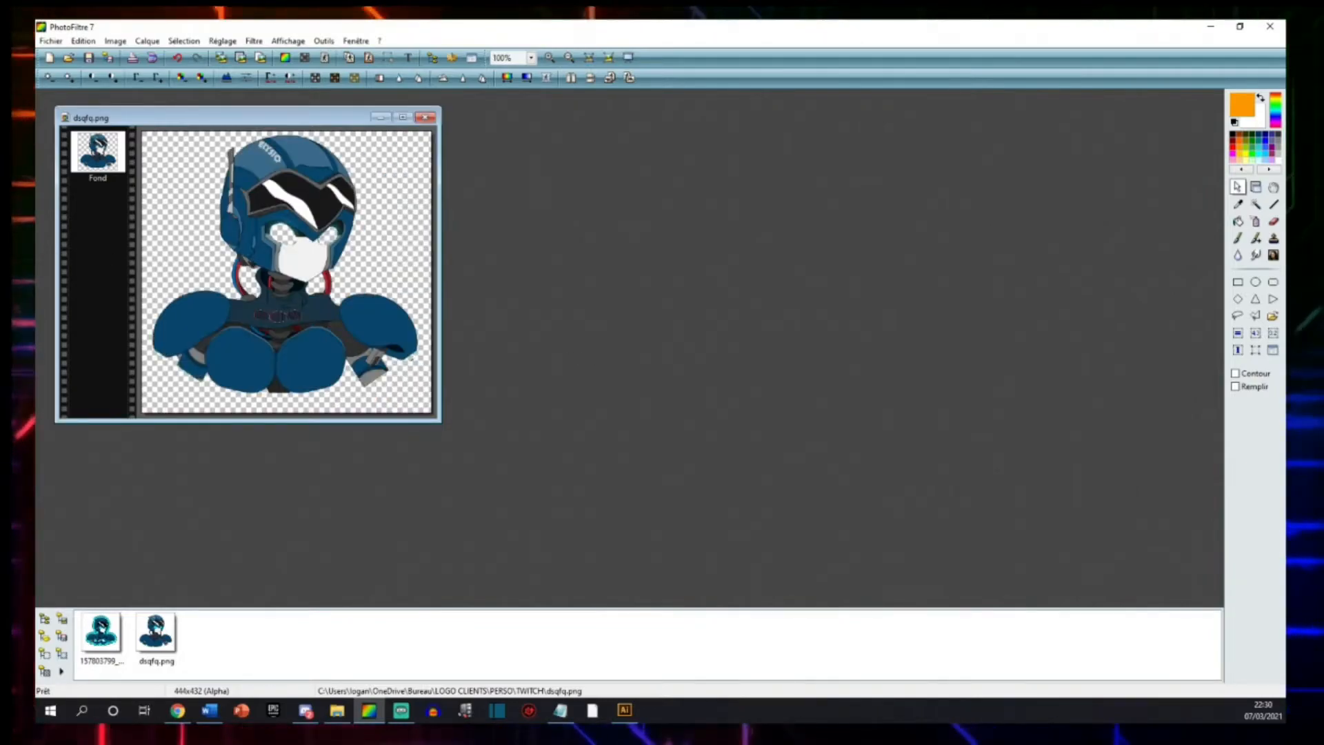
left_click(325, 57)
left_click(320, 532)
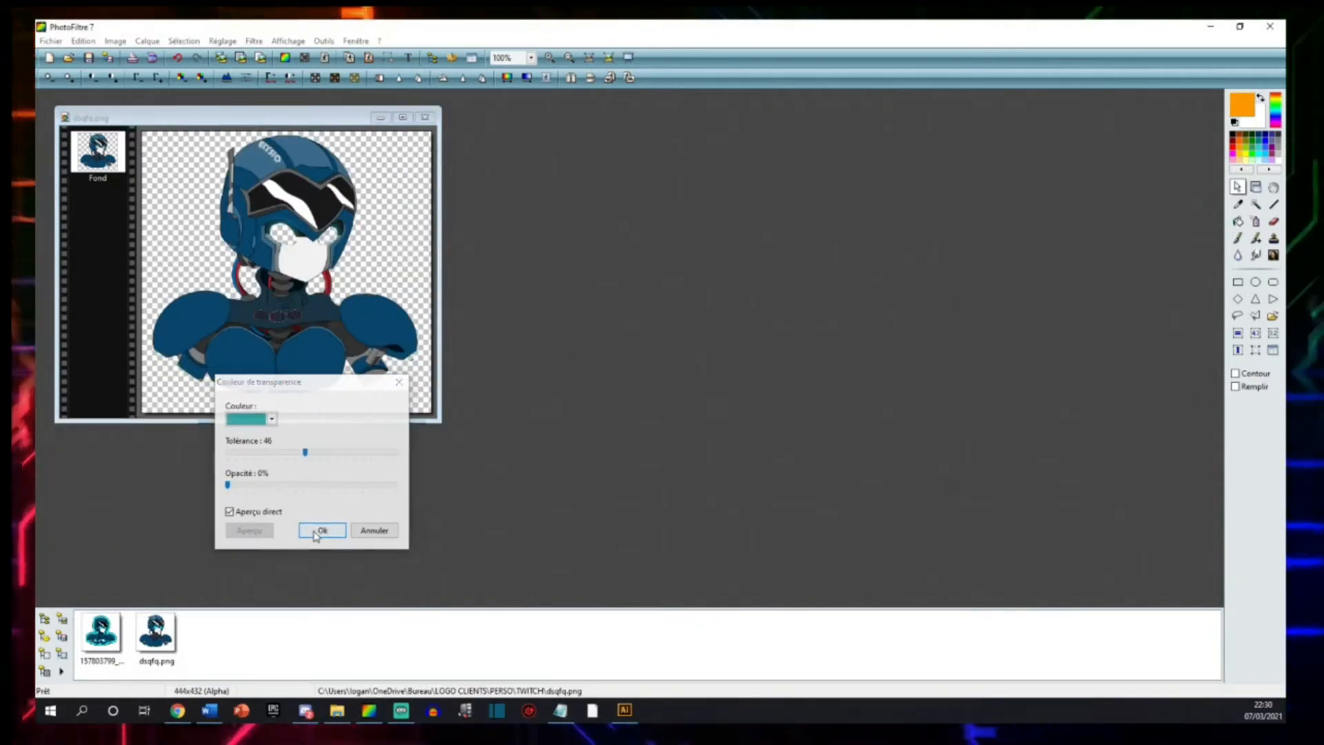
scroll(361, 281, "up", 2)
scroll(464, 405, "down", 1)
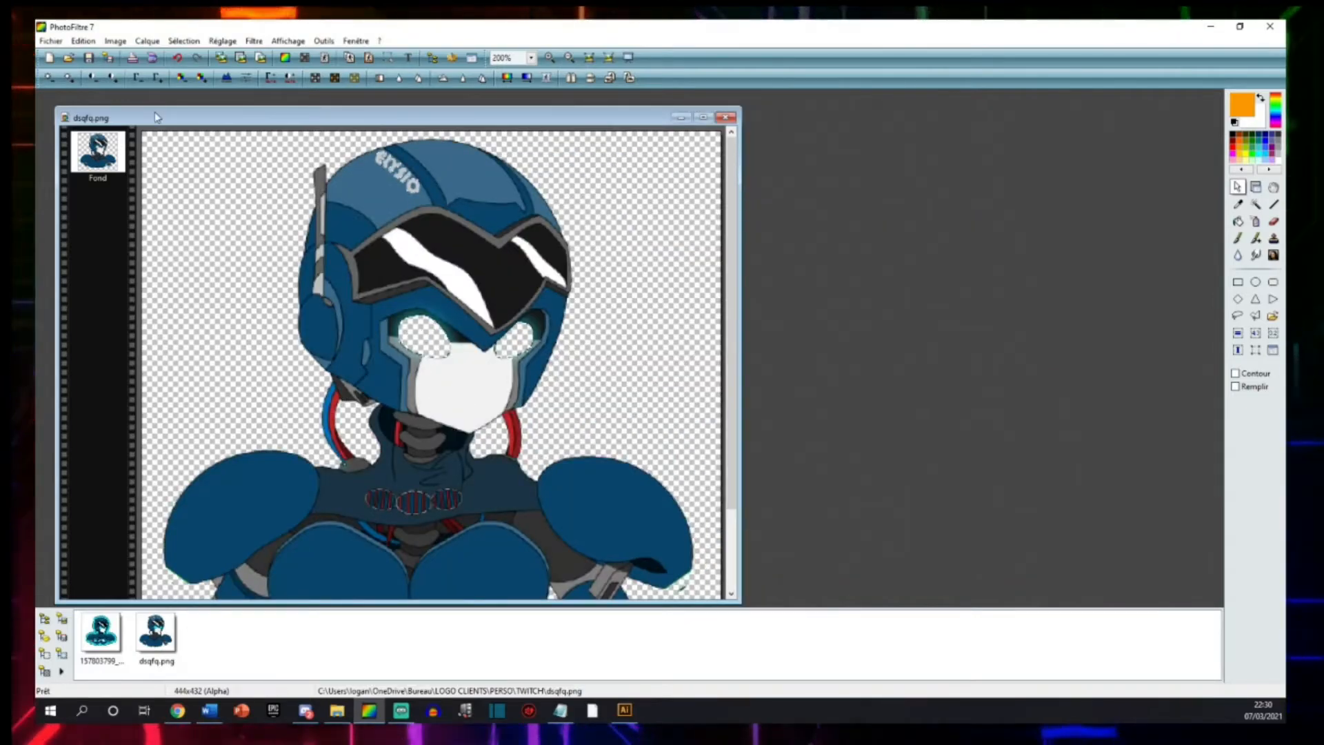
Try to save the image as a PNG named TUTO in the Documents folder, cancelling at the PNG options.
left_click(52, 44)
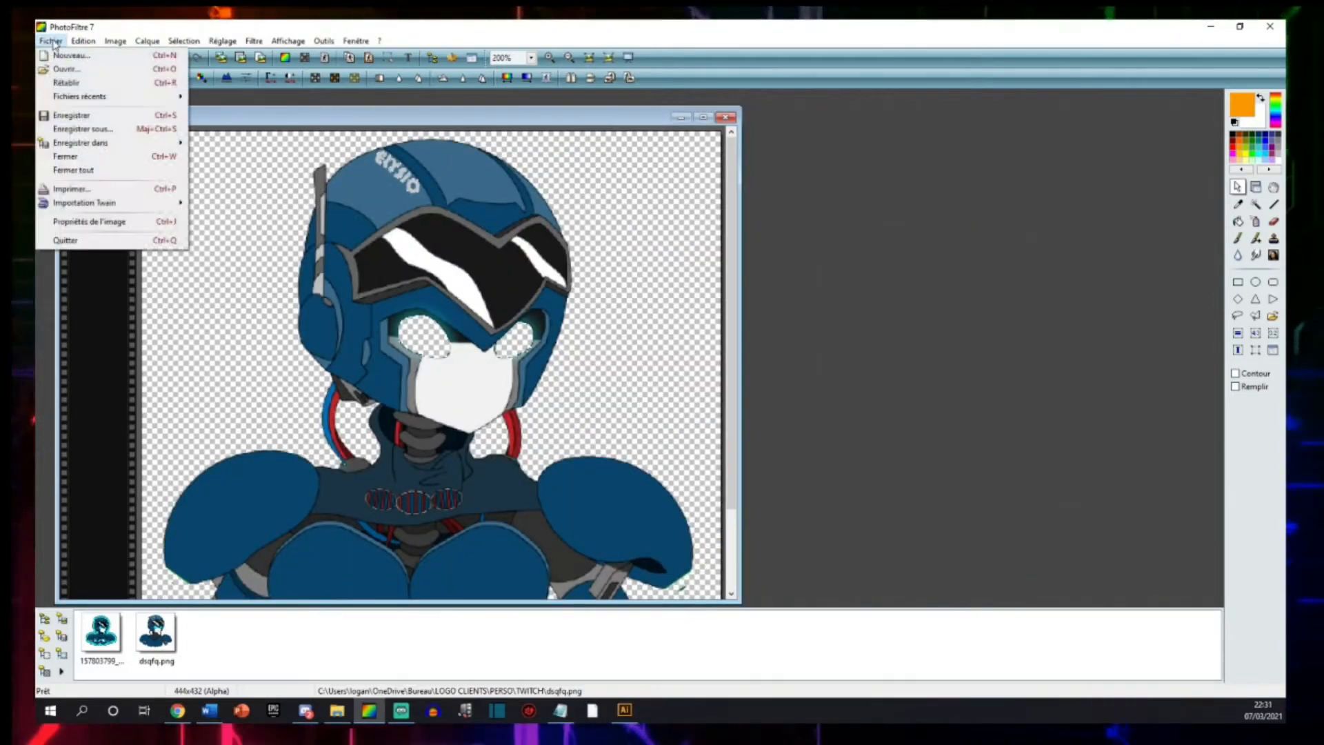
left_click(83, 126)
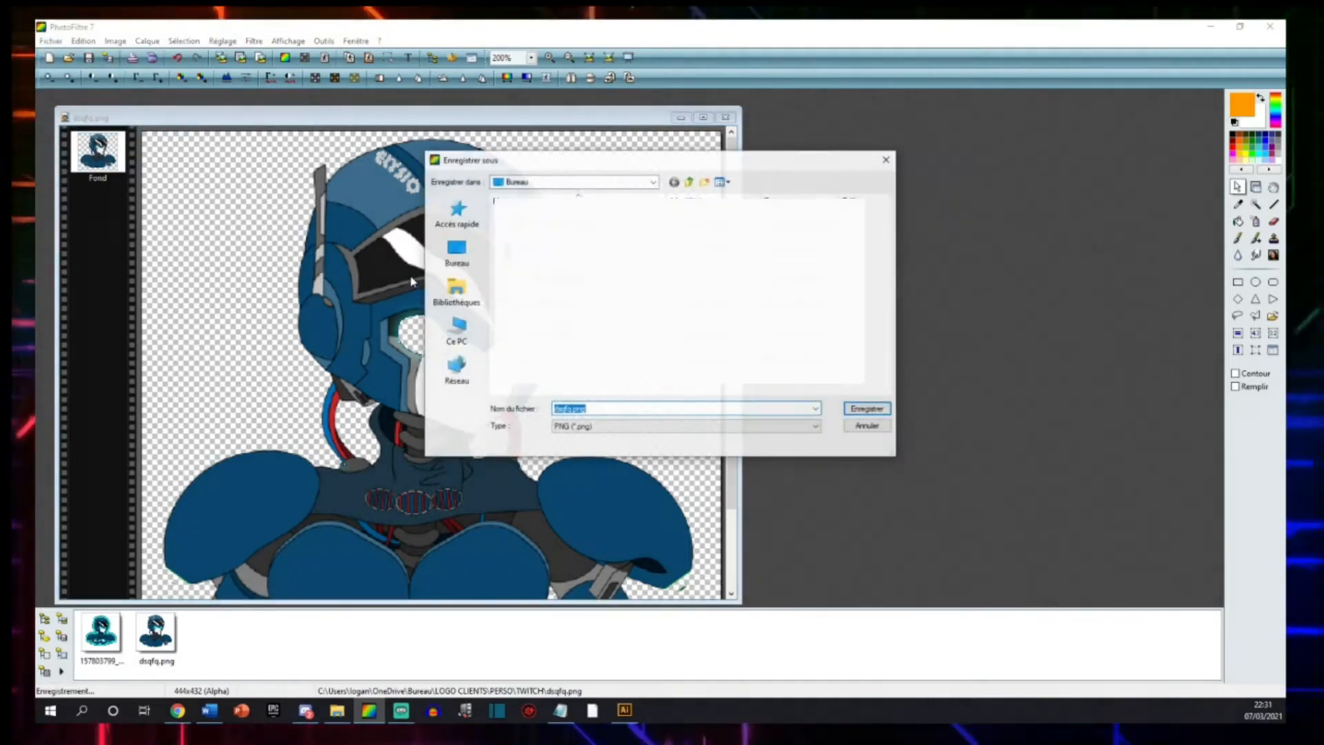
left_click(456, 331)
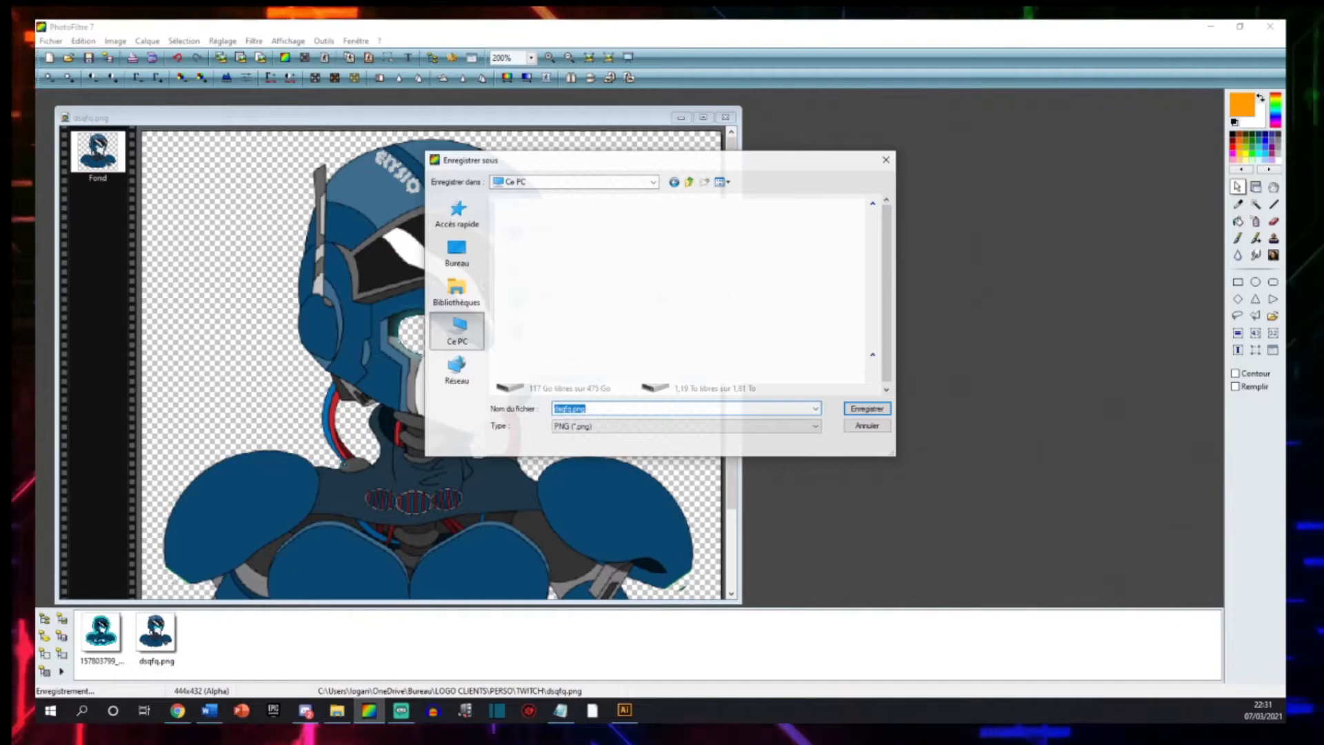
double_click(656, 234)
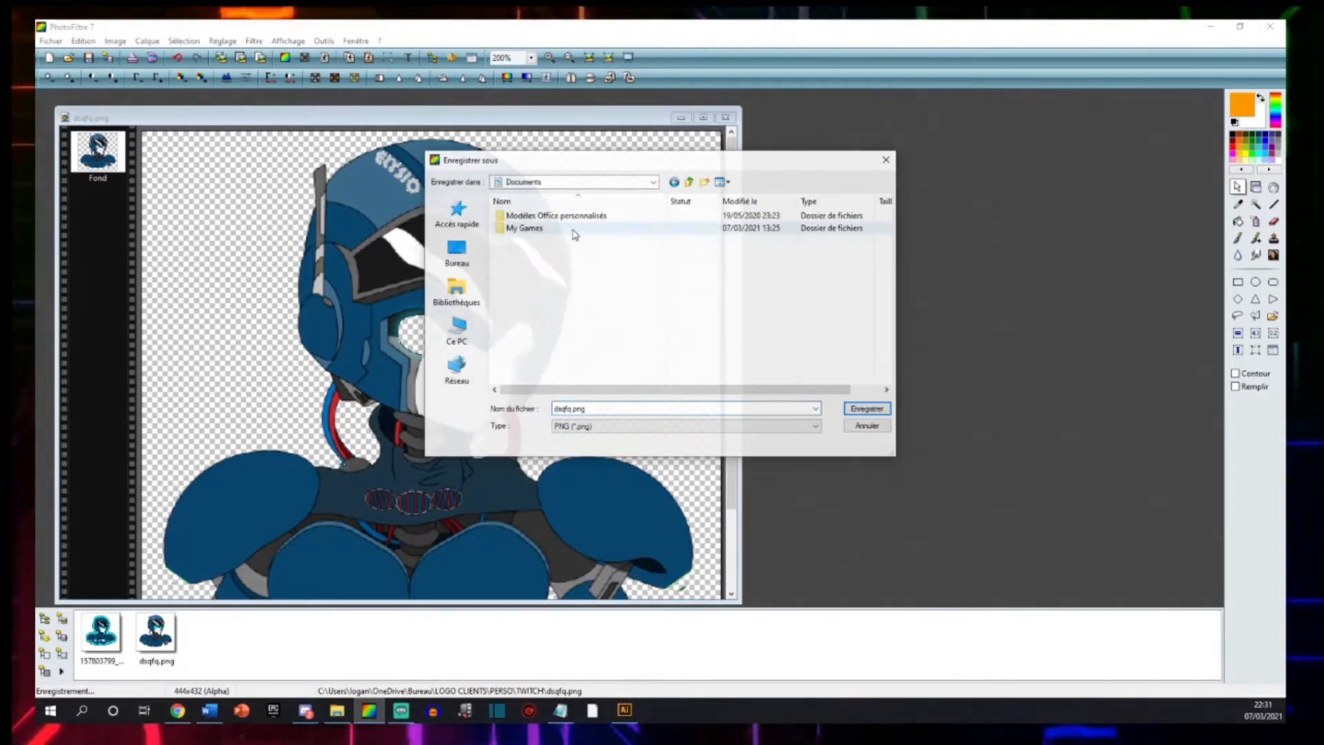
left_click(609, 411)
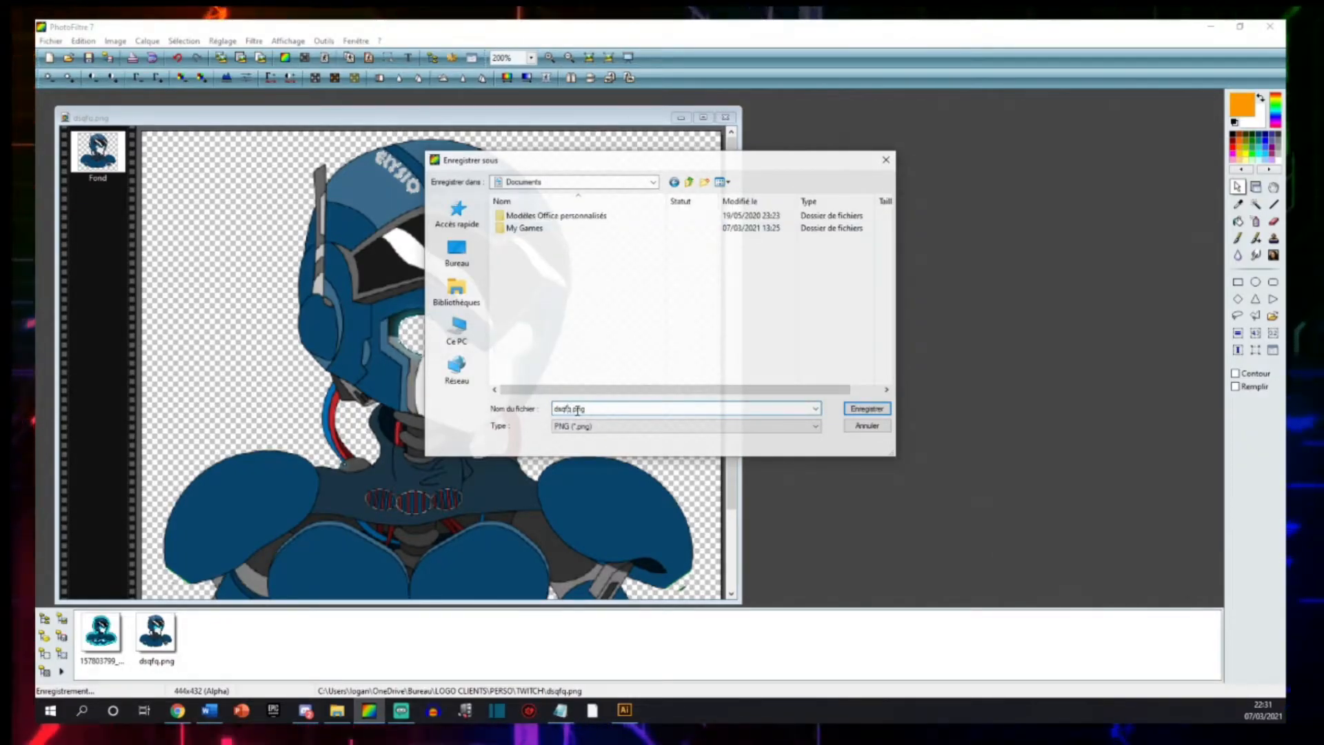
double_click(577, 410)
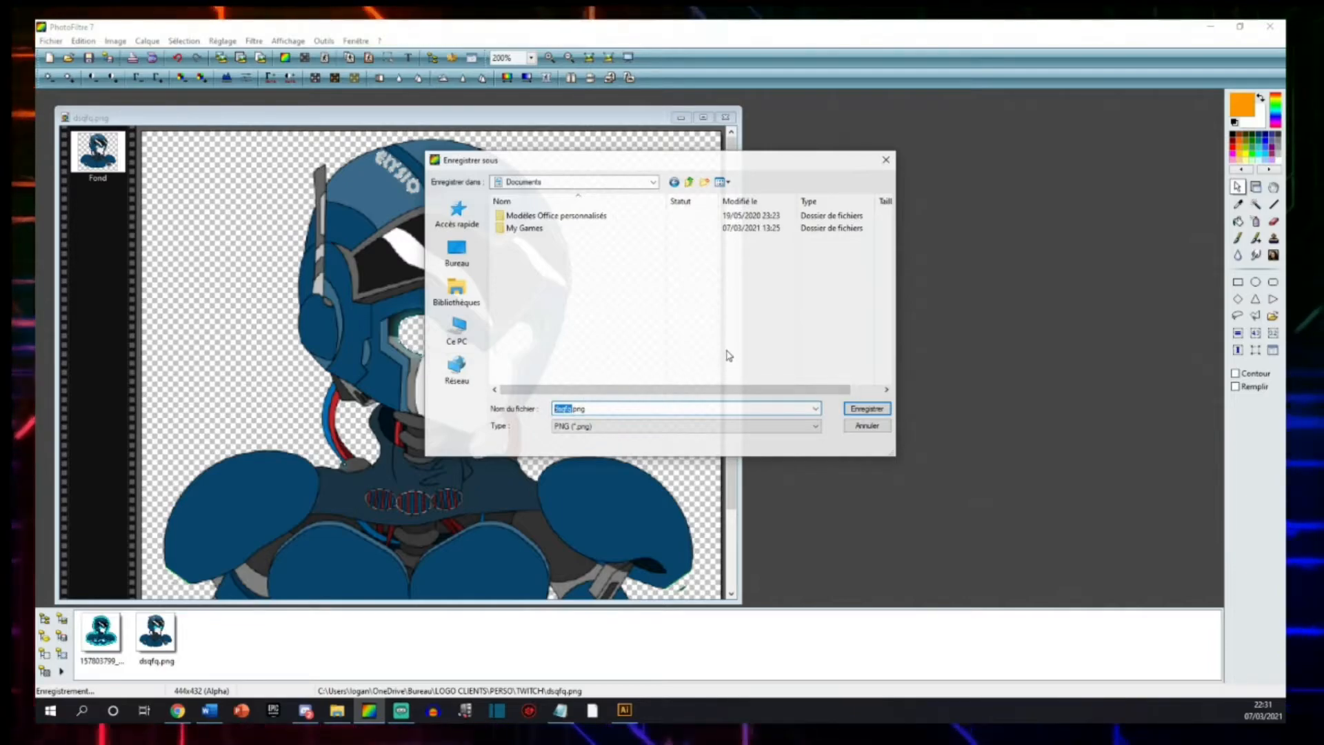
key("BackSpace")
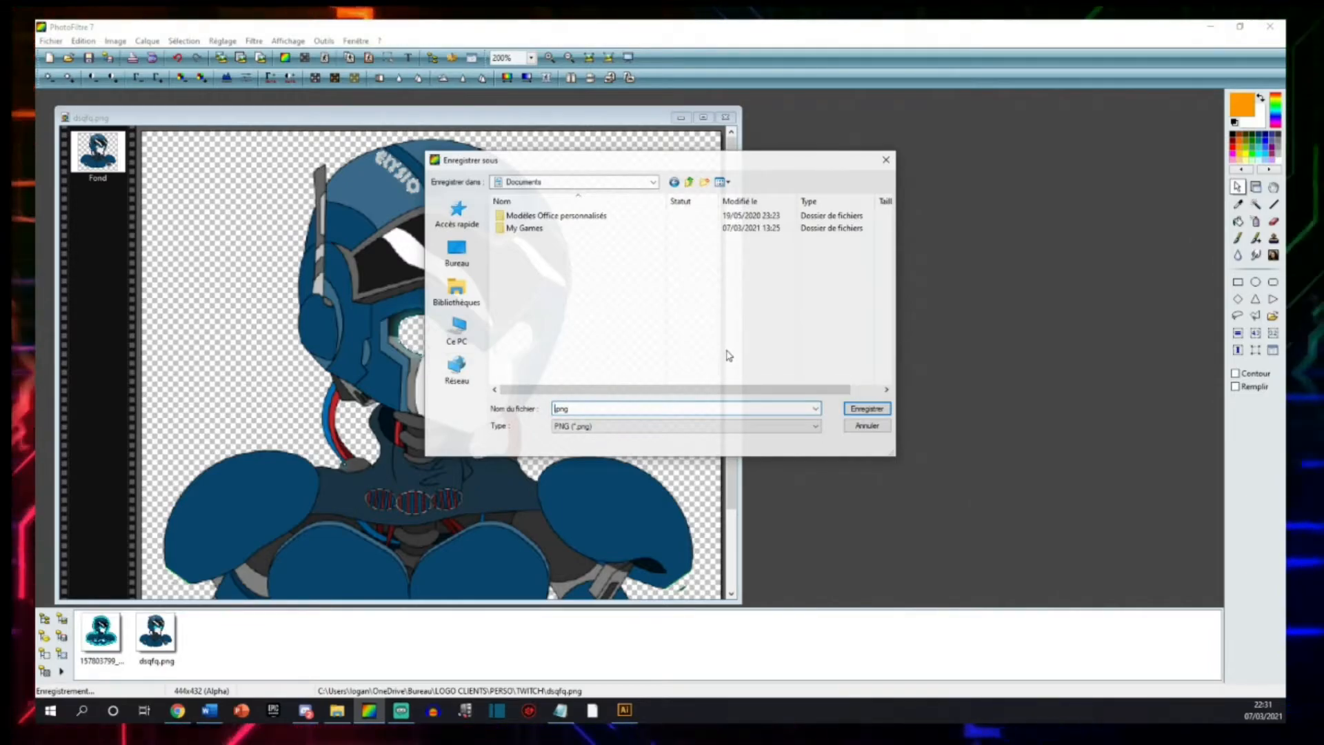
left_click(616, 407)
key("Return")
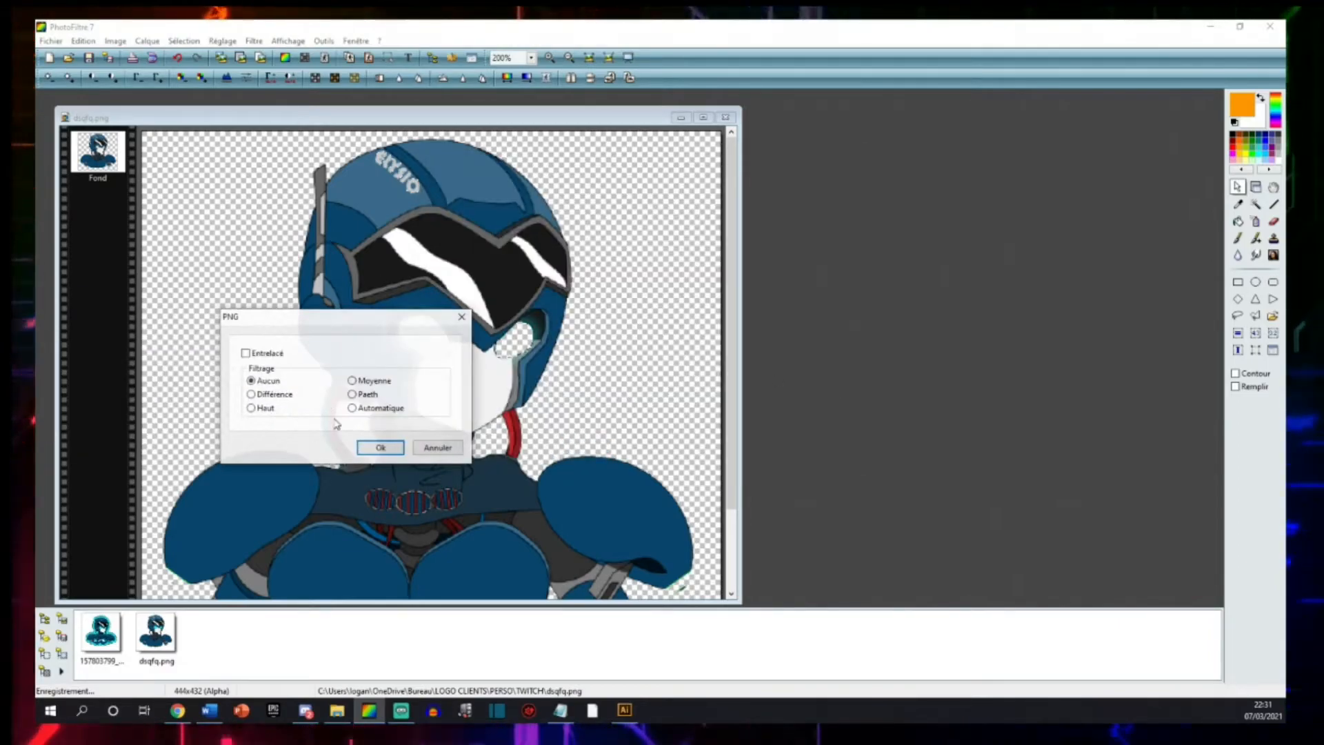
left_click(461, 318)
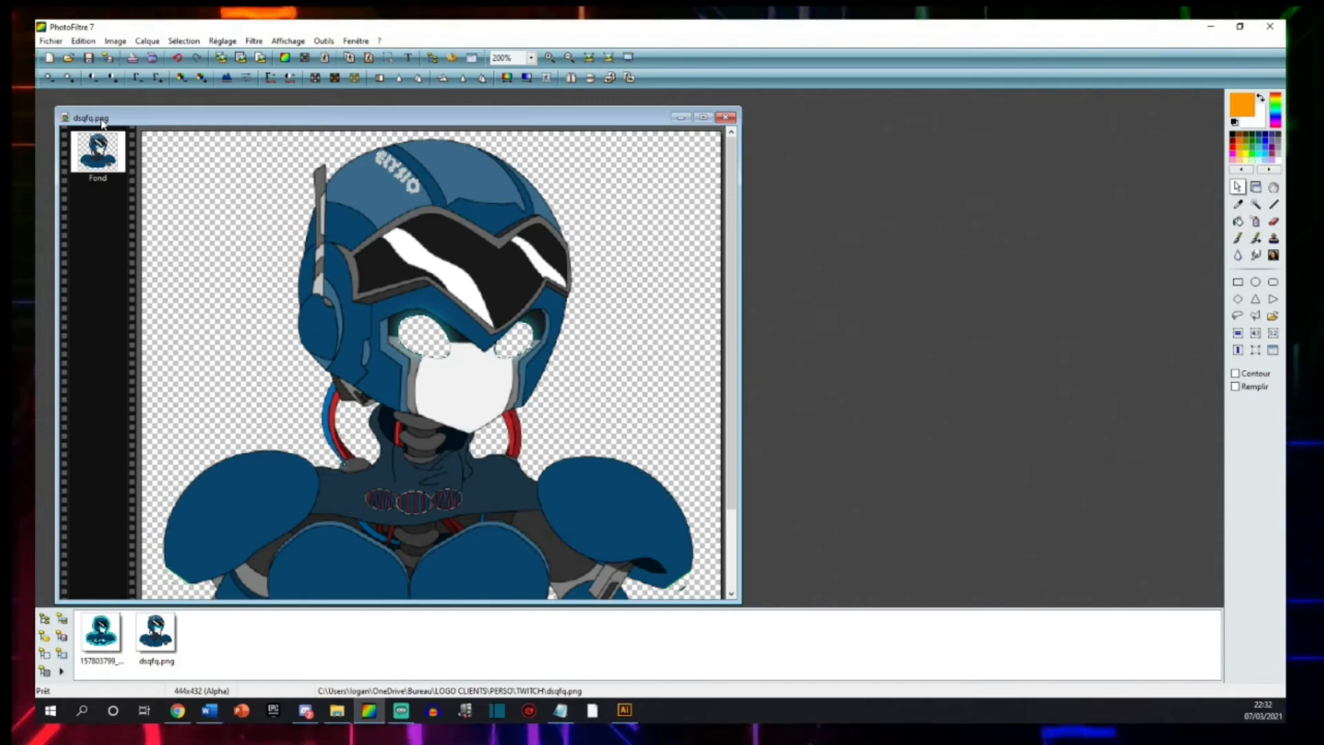
left_click(60, 42)
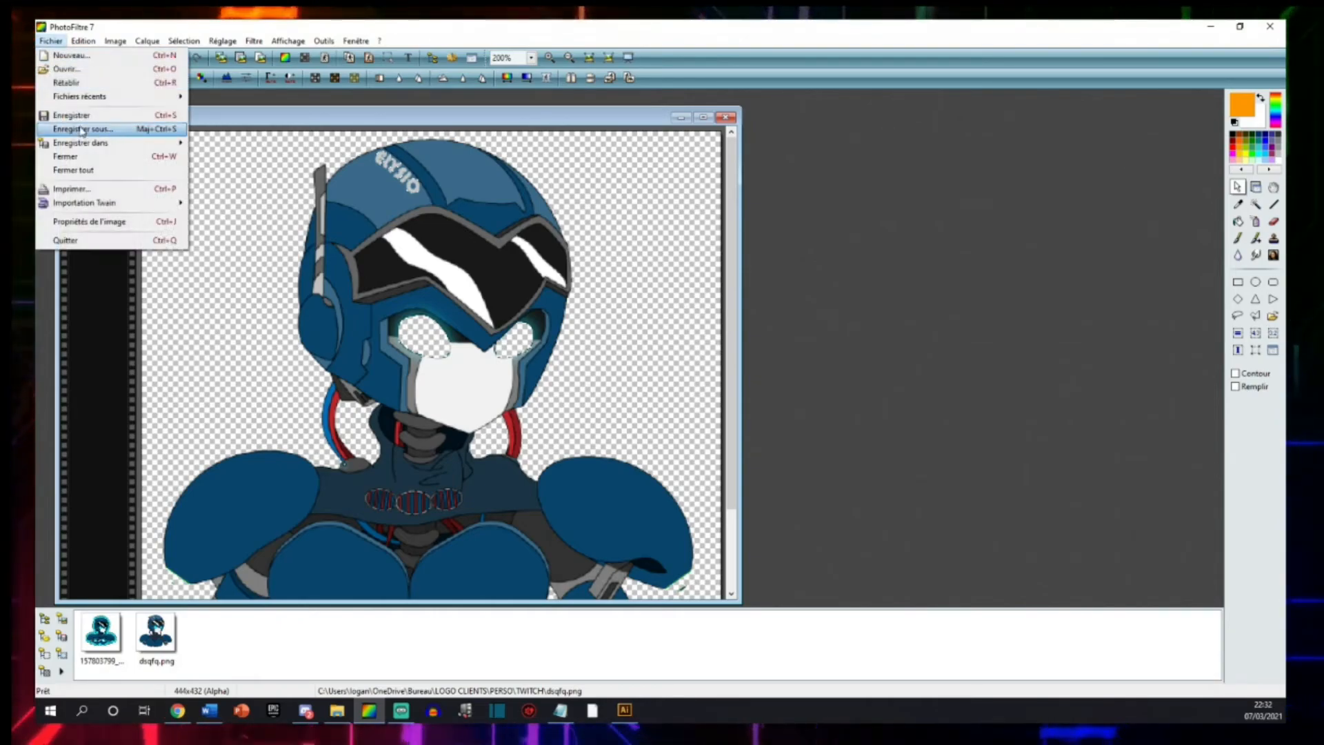
left_click(352, 321)
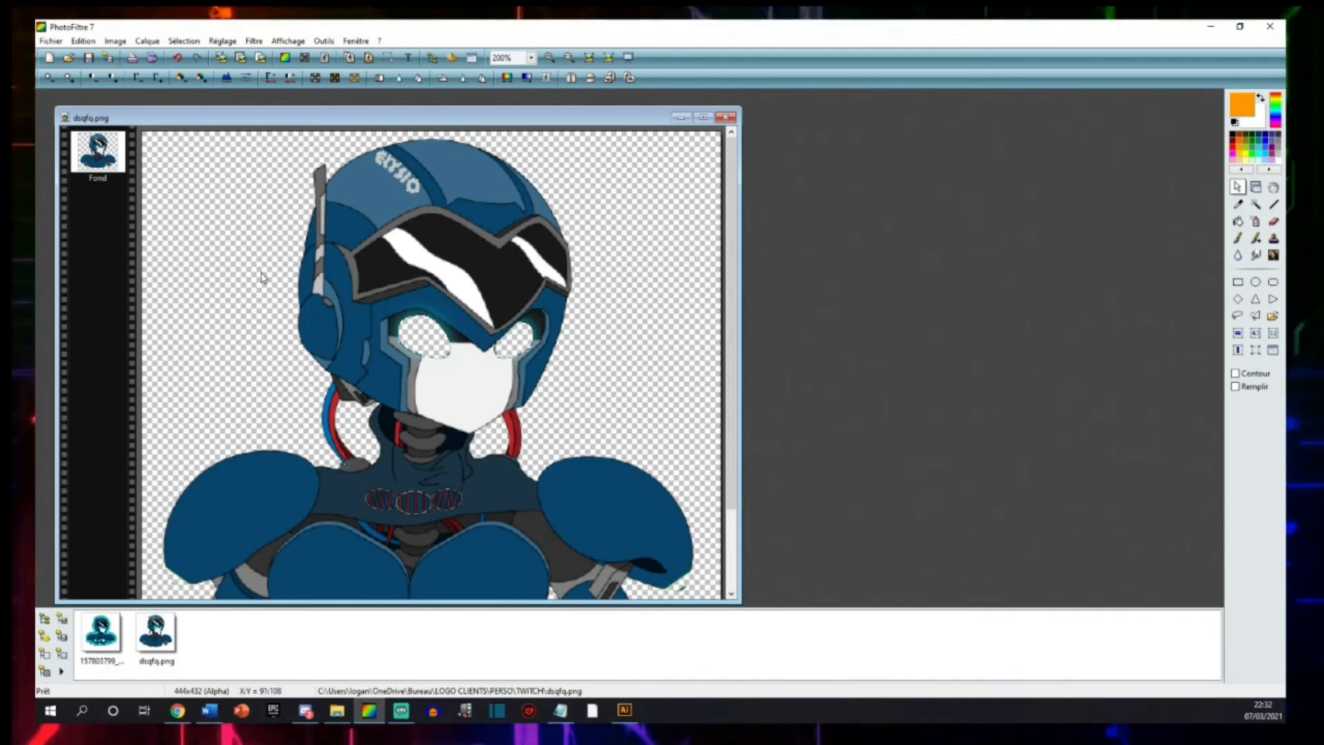
scroll(263, 278, "down", 2)
scroll(523, 361, "up", 3)
scroll(519, 361, "down", 1)
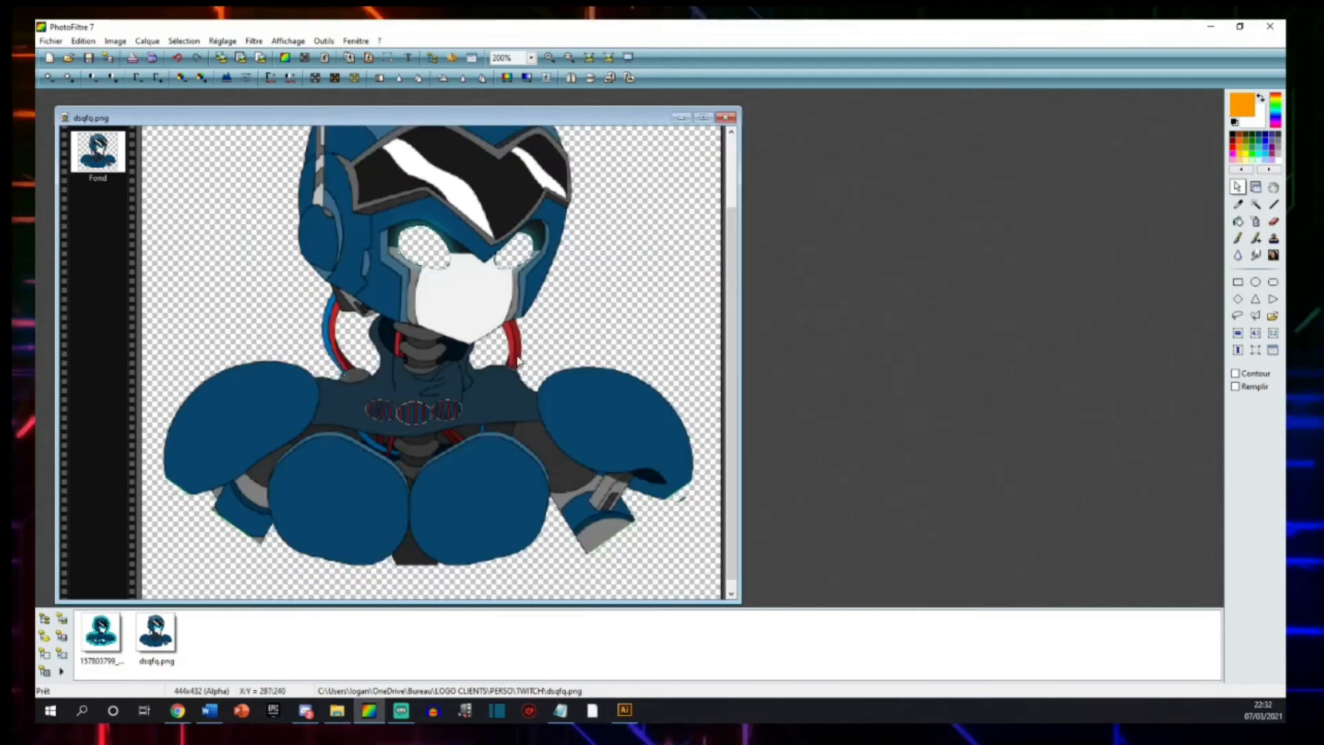
scroll(522, 332, "down", 4)
scroll(522, 333, "up", 6)
scroll(323, 400, "down", 2)
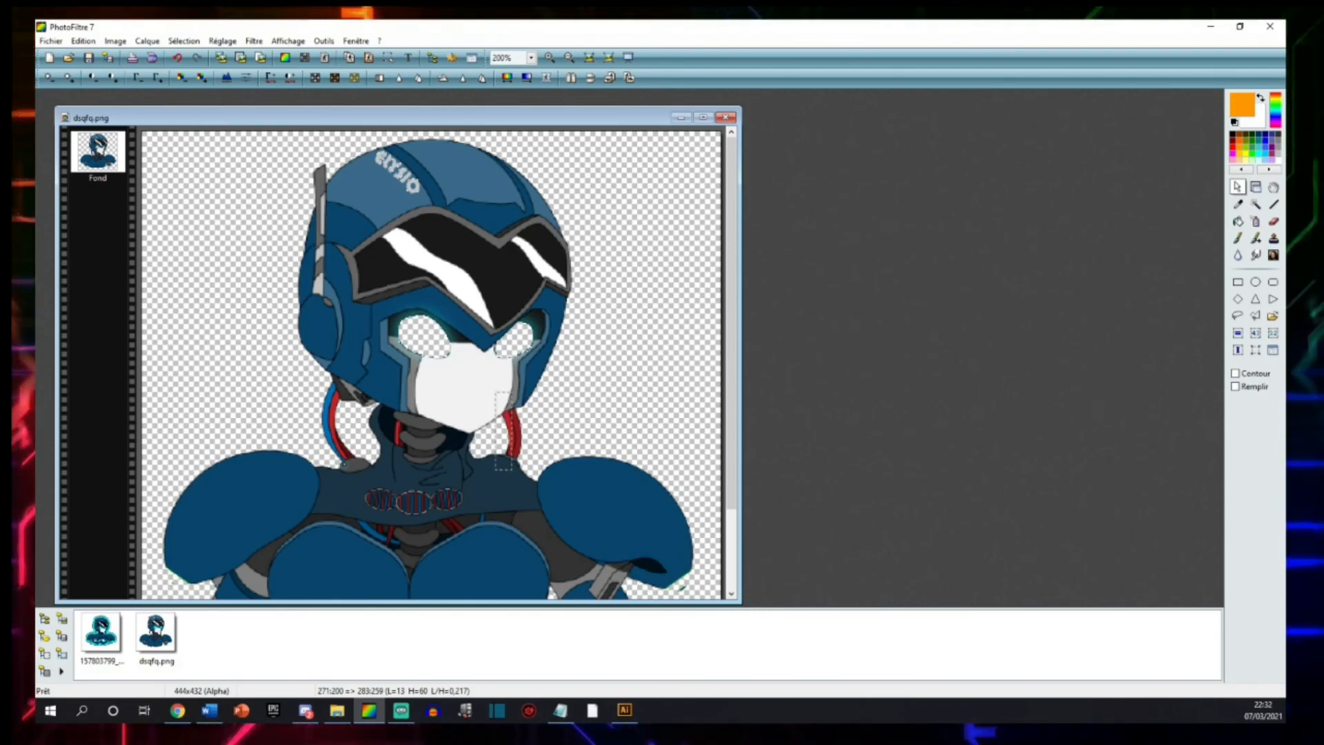
left_click_drag(161, 121, 255, 106)
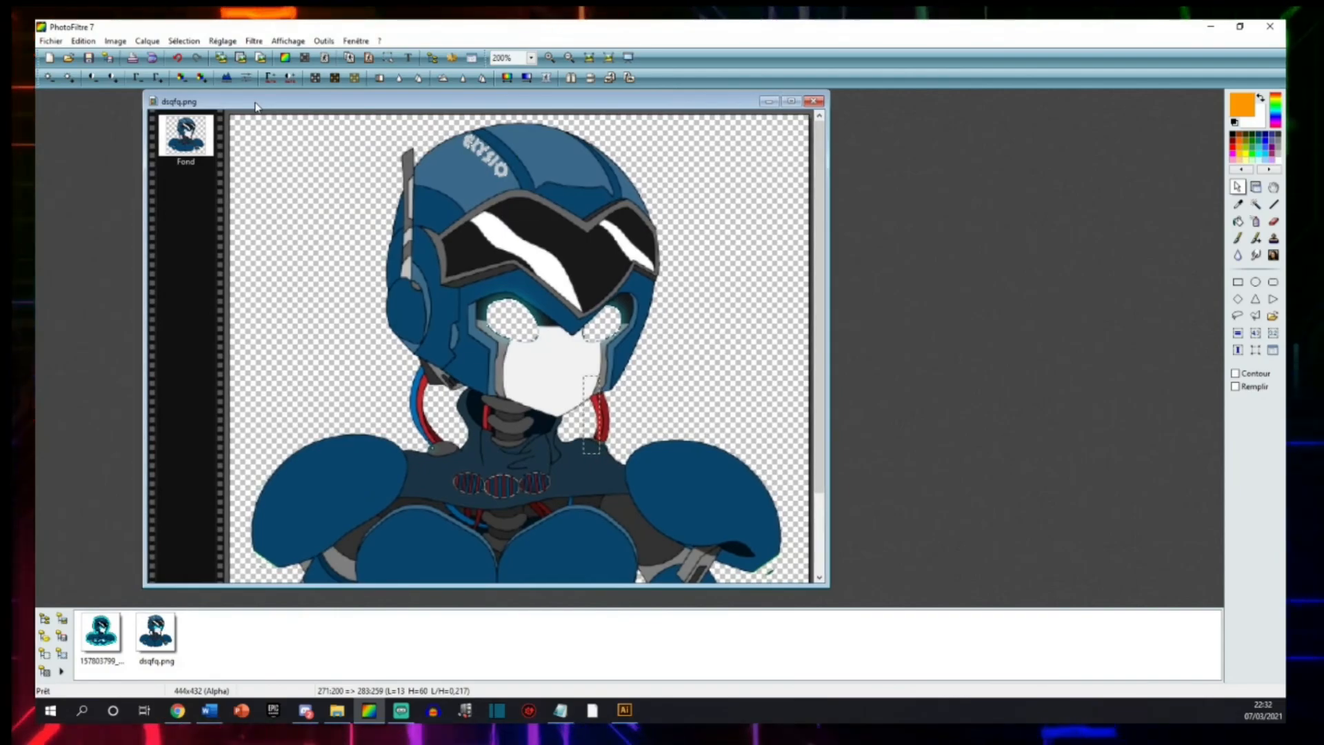